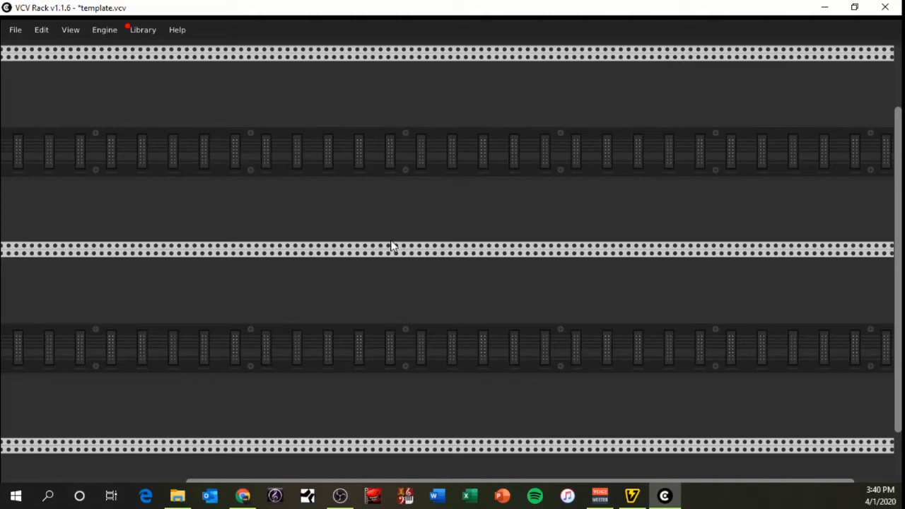
# Add a VCV Audio-8 module at the far end of the upper rack row and set its device to Voicemeeter Virtual ASIO
pyautogui.rightClick(473, 198)
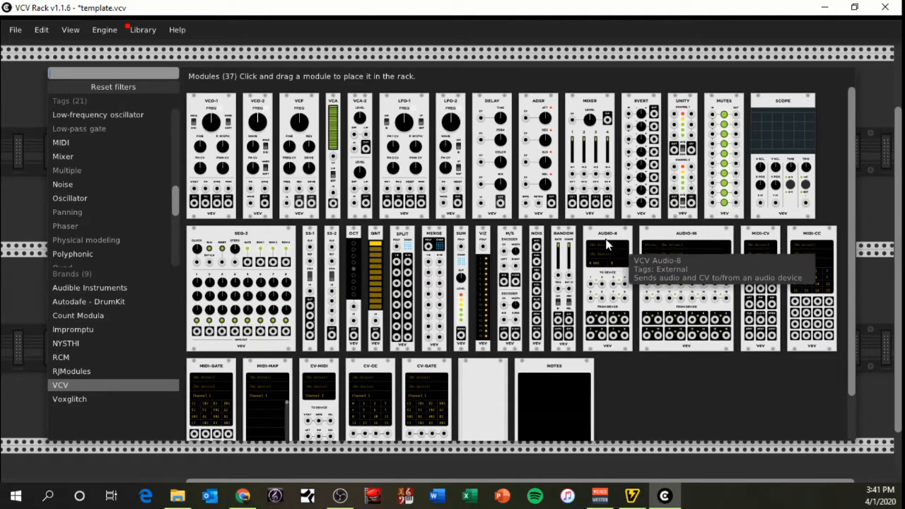
pyautogui.moveTo(606, 265); pyautogui.dragTo(812, 216)
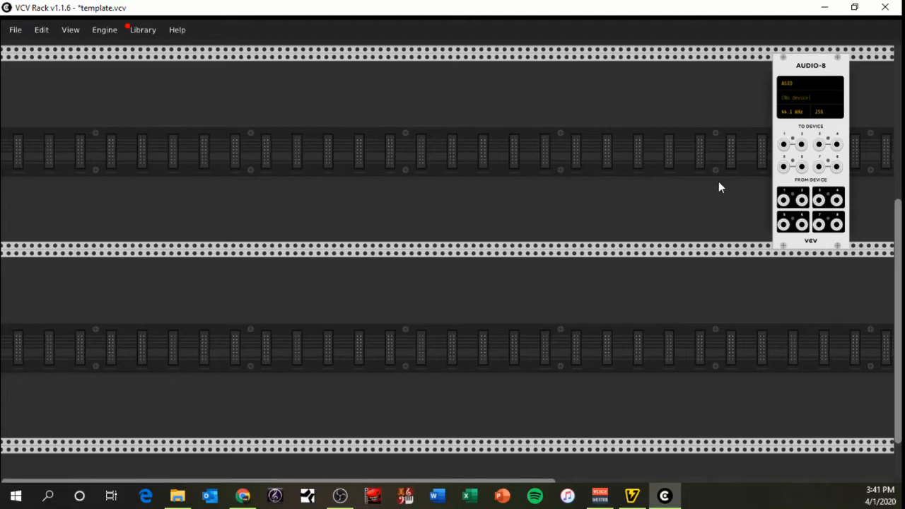
pyautogui.click(801, 95)
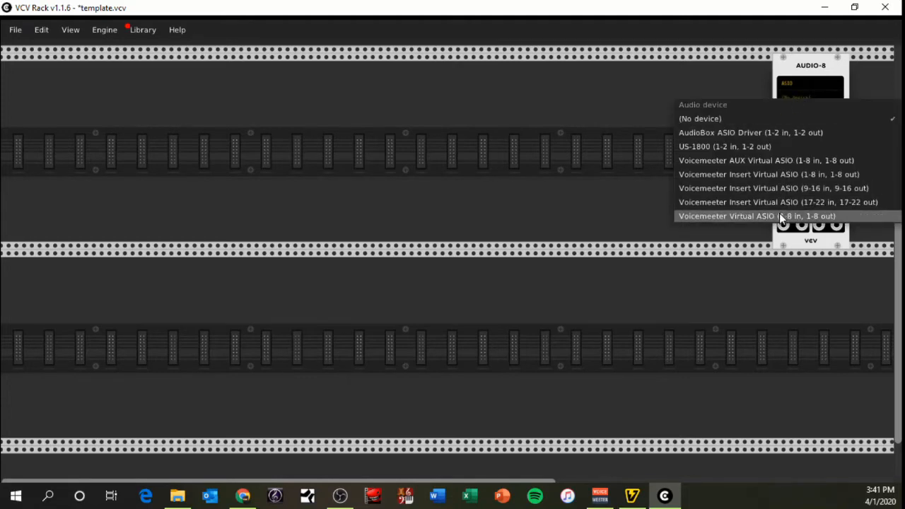
pyautogui.click(725, 217)
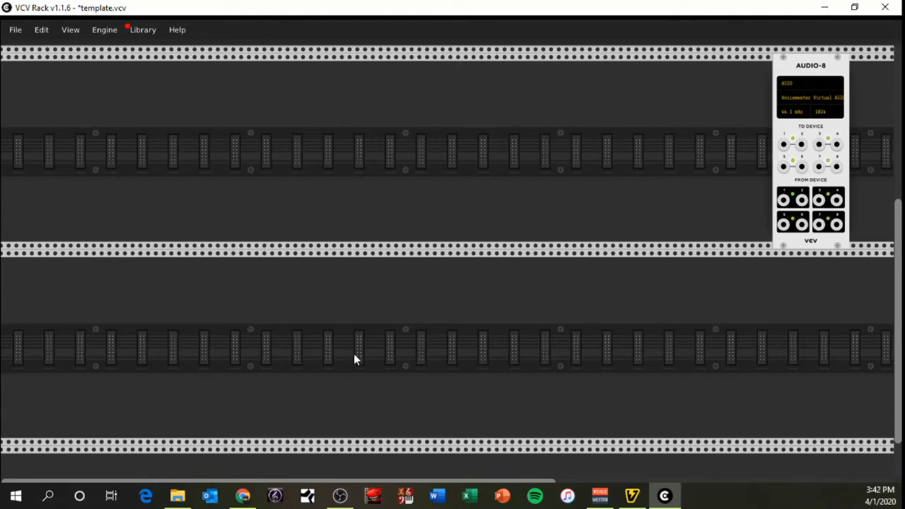
# Add a VCV VCO-1 oscillator and place it in the lower rack row
pyautogui.rightClick(360, 330)
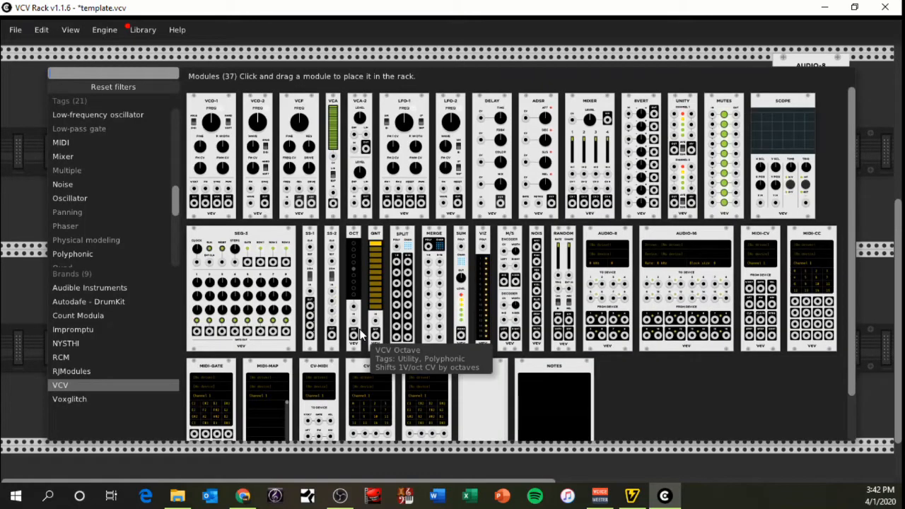
pyautogui.click(215, 106)
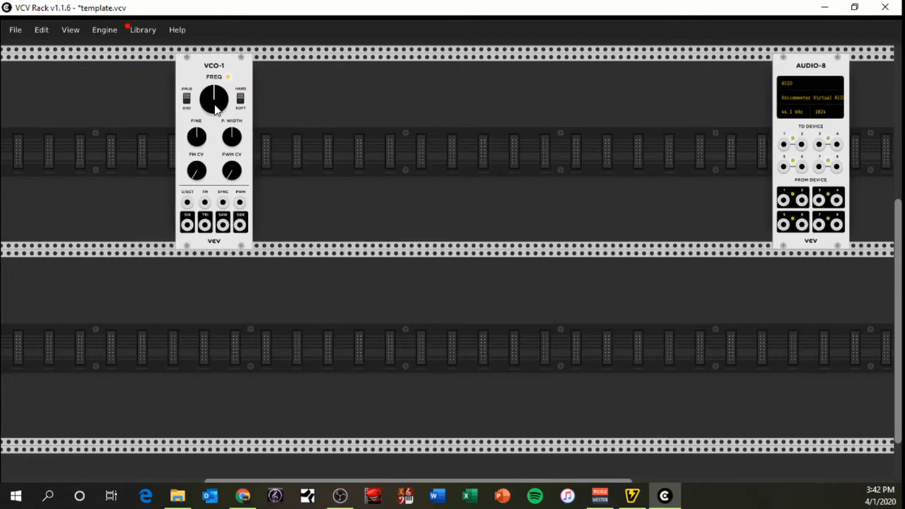
pyautogui.moveTo(215, 138); pyautogui.dragTo(237, 297)
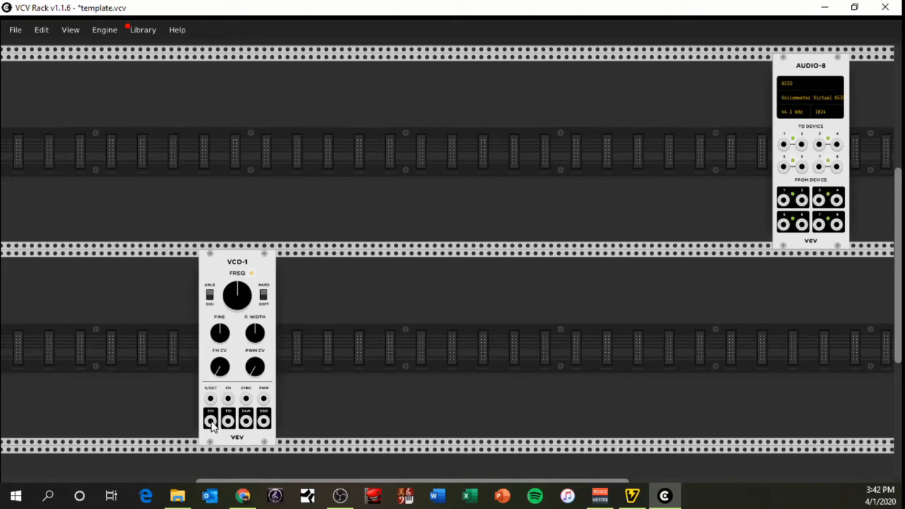
# Shift the Audio-8 module left along its row and add a VCV Scope directly to its right
pyautogui.moveTo(807, 72); pyautogui.dragTo(676, 75)
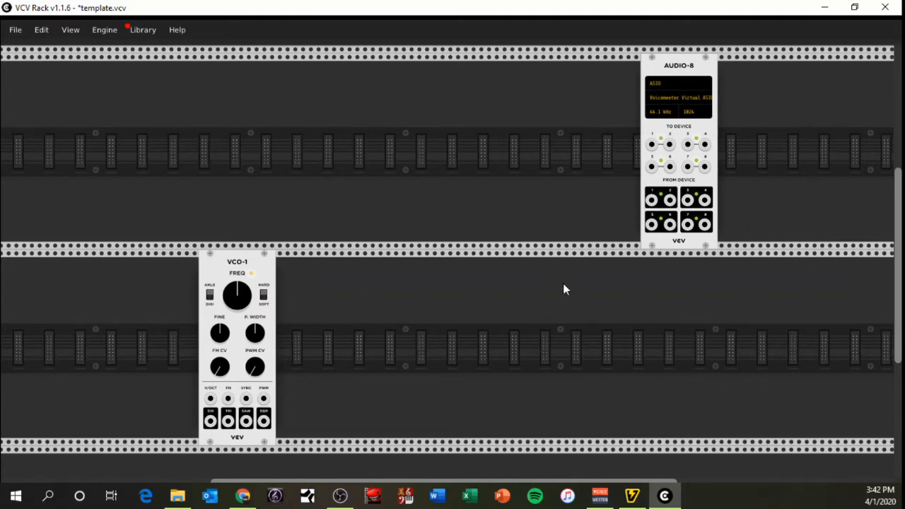
pyautogui.rightClick(434, 174)
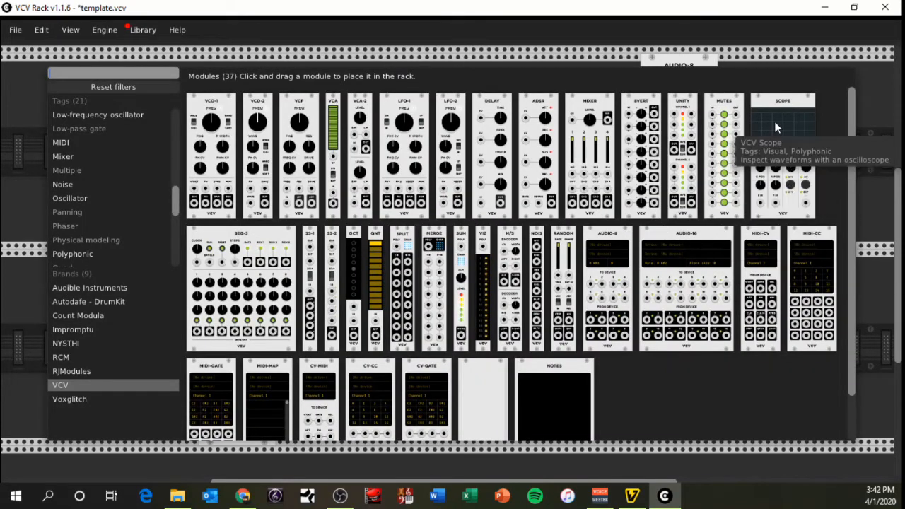
pyautogui.moveTo(776, 127); pyautogui.dragTo(768, 123)
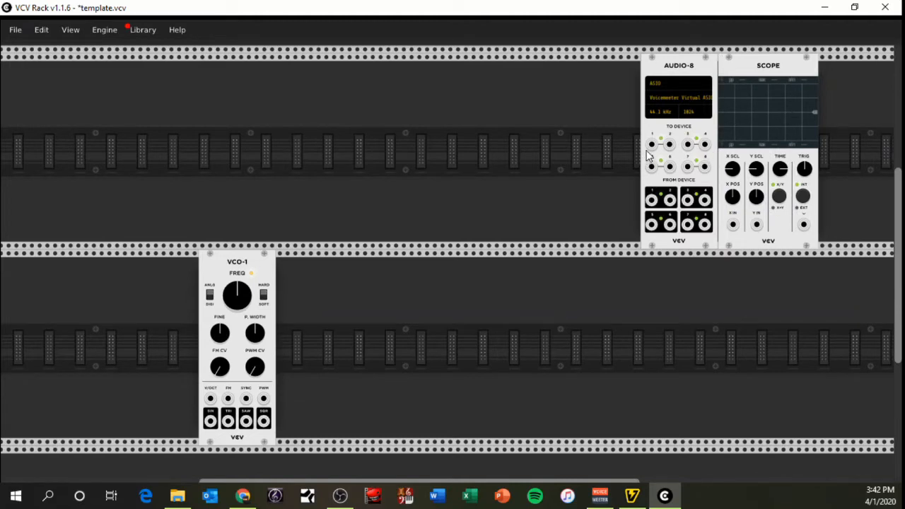
# Patch Audio-8 From Device outputs 1 and 2 to the Scope's X IN and Y IN
pyautogui.moveTo(652, 145); pyautogui.dragTo(653, 145)
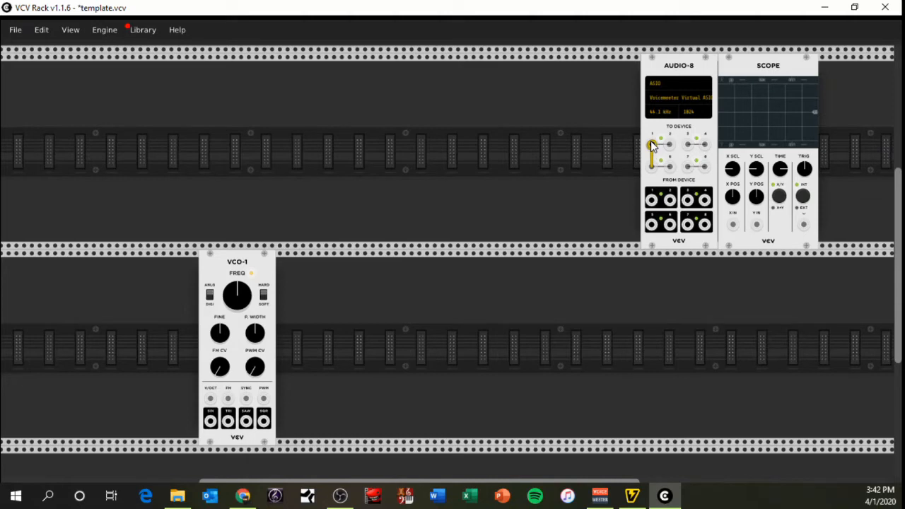
pyautogui.moveTo(652, 145); pyautogui.dragTo(732, 226)
pyautogui.moveTo(652, 200)
pyautogui.mouseDown()
pyautogui.moveTo(707, 225)
pyautogui.moveTo(734, 224)
pyautogui.mouseUp()
pyautogui.moveTo(670, 201); pyautogui.dragTo(756, 225)
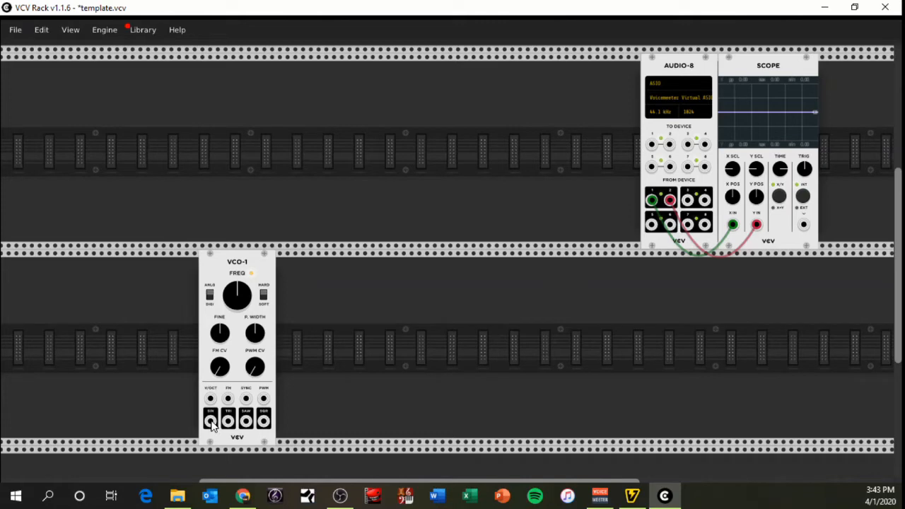
# Patch the VCO-1 SIN output to Audio-8 To Device input 1 and slightly adjust the Scope's X POS
pyautogui.moveTo(211, 422); pyautogui.dragTo(652, 145)
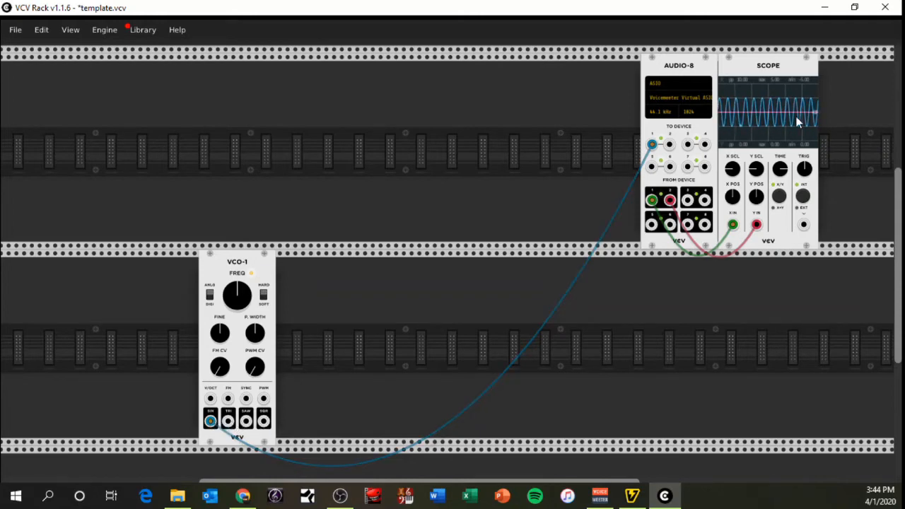
pyautogui.moveTo(214, 421); pyautogui.dragTo(213, 421)
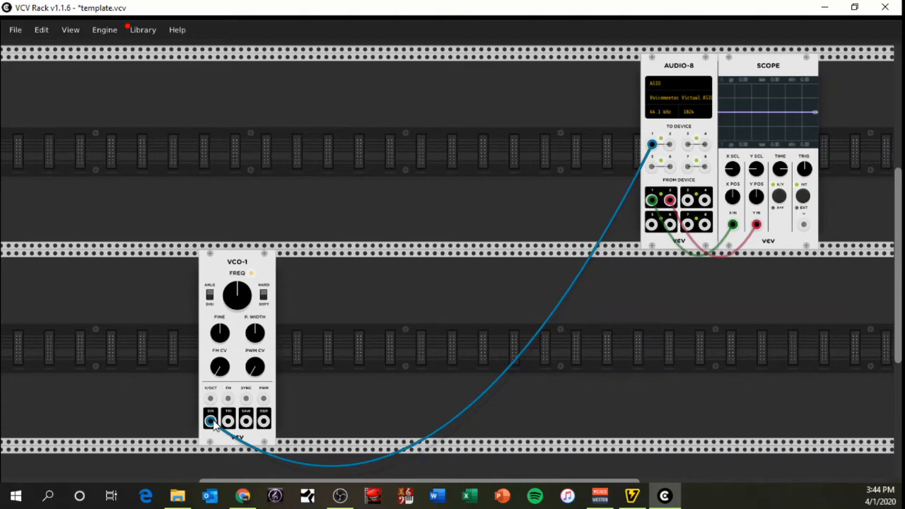
pyautogui.moveTo(216, 422)
pyautogui.mouseDown()
pyautogui.moveTo(227, 422)
pyautogui.moveTo(210, 422)
pyautogui.mouseUp()
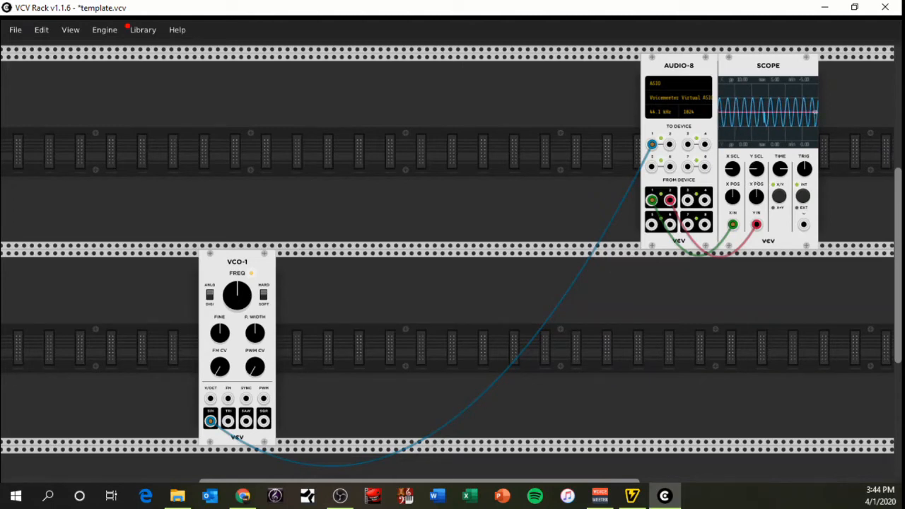
pyautogui.moveTo(732, 169); pyautogui.dragTo(734, 218)
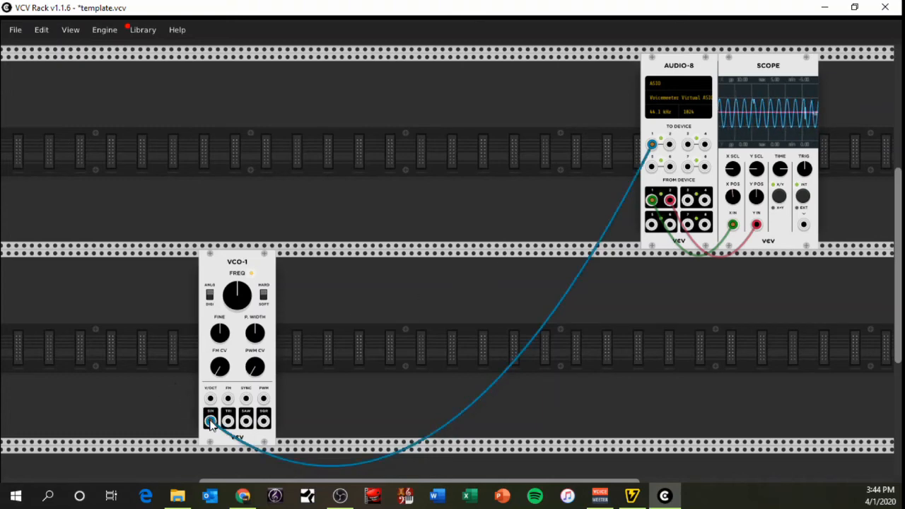
# Audition the VCO-1 TRI, SAW and SQR outputs in turn through Audio-8 input 1, and disconnect the cable
pyautogui.moveTo(210, 422); pyautogui.dragTo(228, 423)
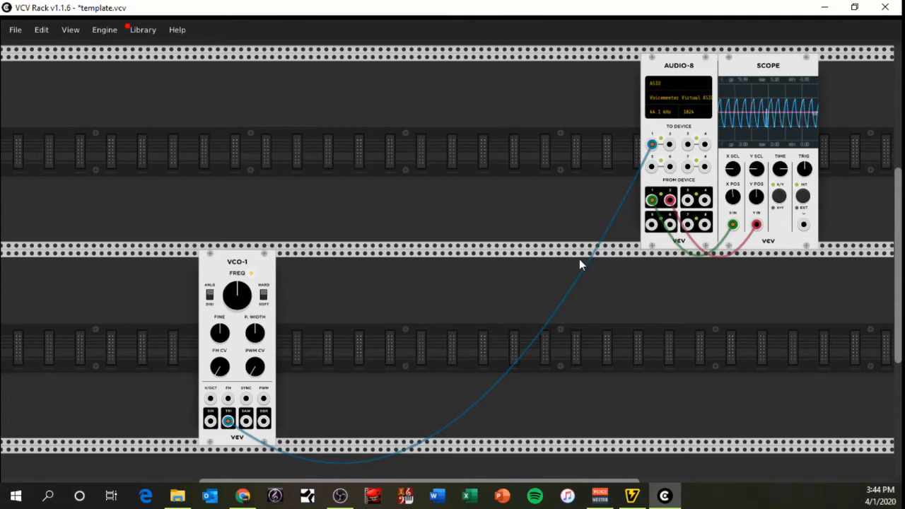
pyautogui.moveTo(228, 421); pyautogui.dragTo(245, 422)
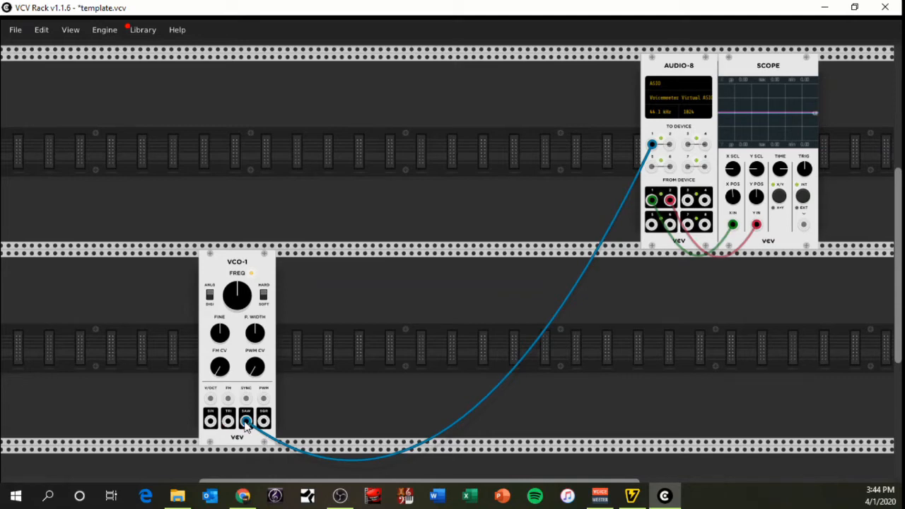
pyautogui.moveTo(245, 422); pyautogui.dragTo(246, 422)
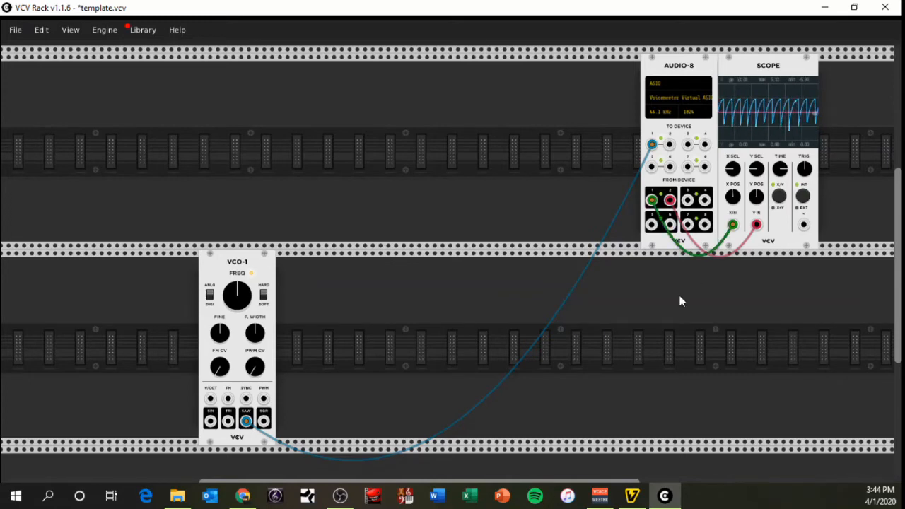
pyautogui.moveTo(245, 422); pyautogui.dragTo(264, 422)
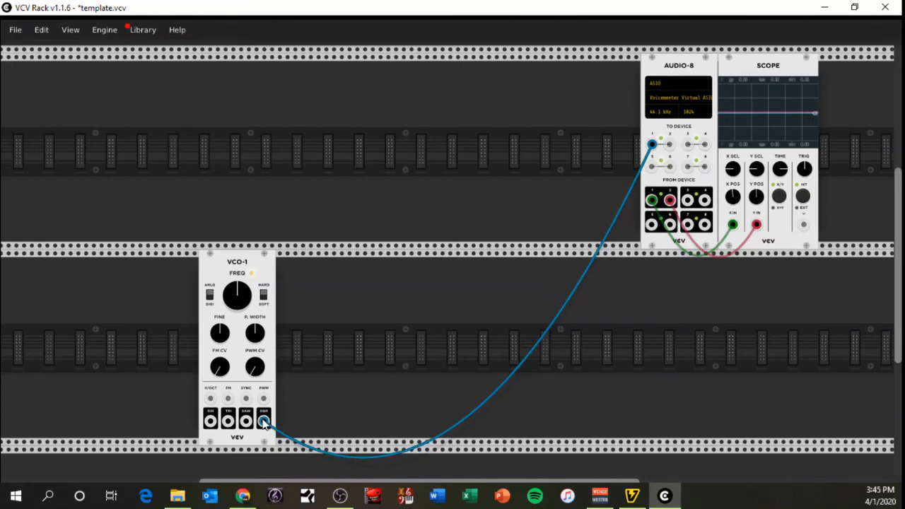
pyautogui.moveTo(265, 422); pyautogui.dragTo(265, 422)
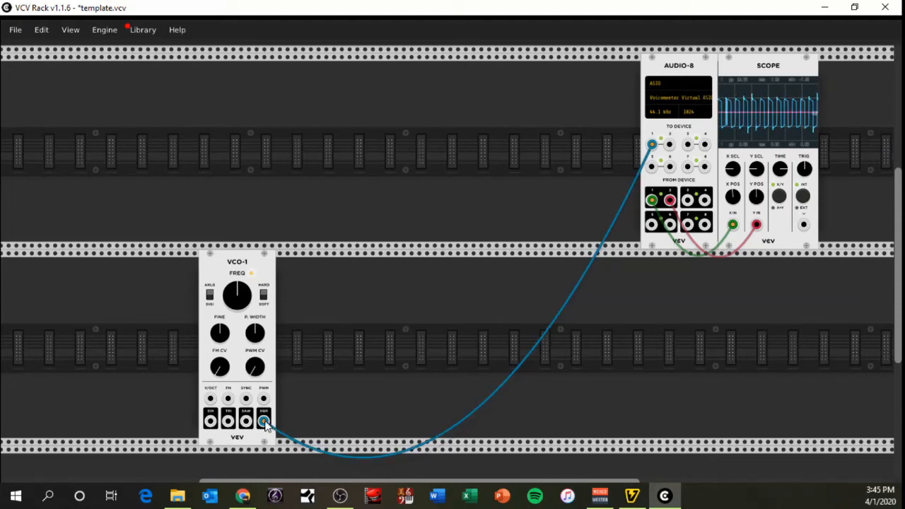
pyautogui.moveTo(265, 422); pyautogui.dragTo(276, 432)
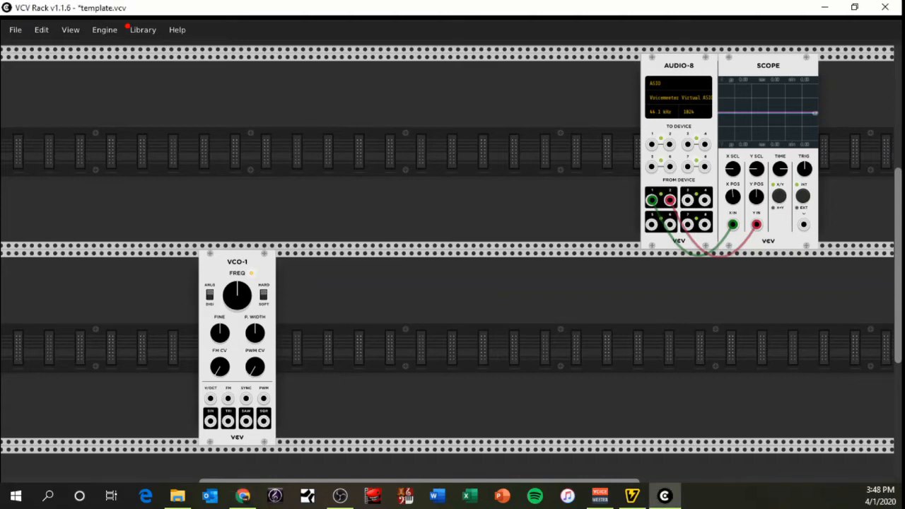
# Add a VCA-2 module beside VCO-1 and patch the oscillator's SIN output to the lower VCA input
pyautogui.rightClick(342, 316)
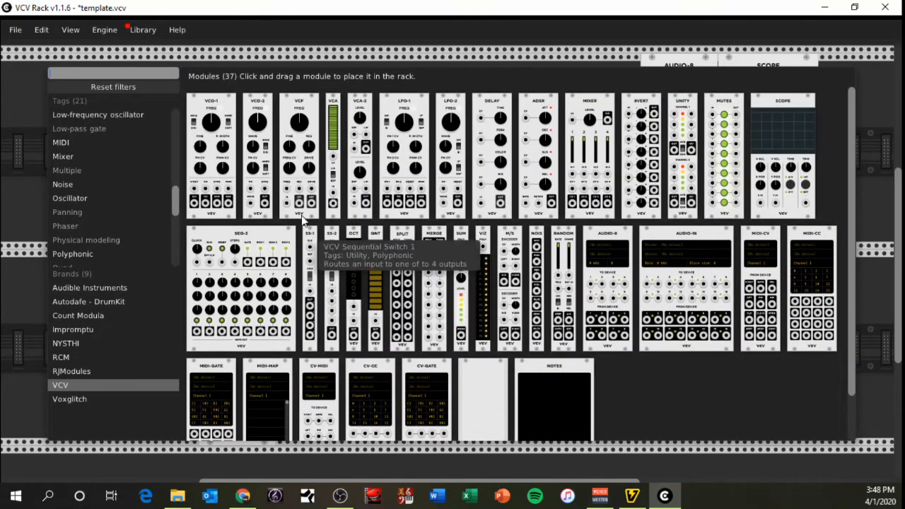
pyautogui.moveTo(361, 120); pyautogui.dragTo(297, 311)
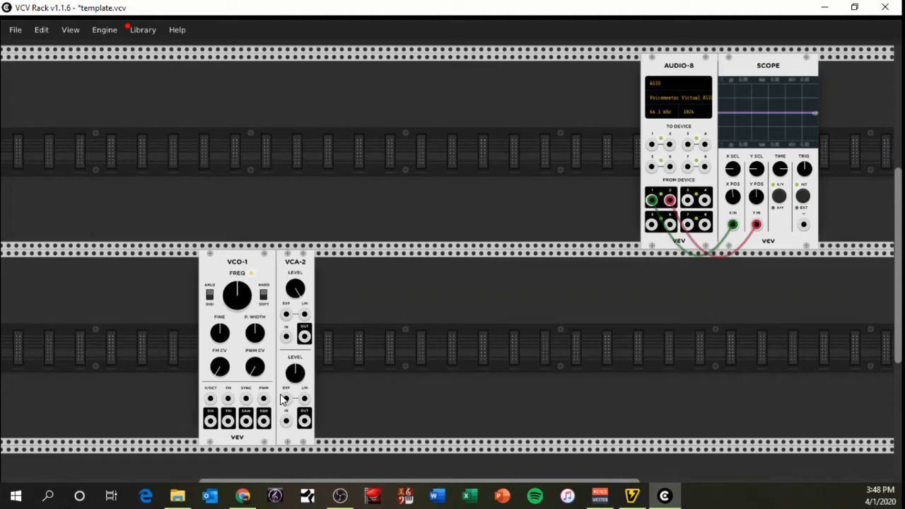
pyautogui.moveTo(210, 423); pyautogui.dragTo(287, 422)
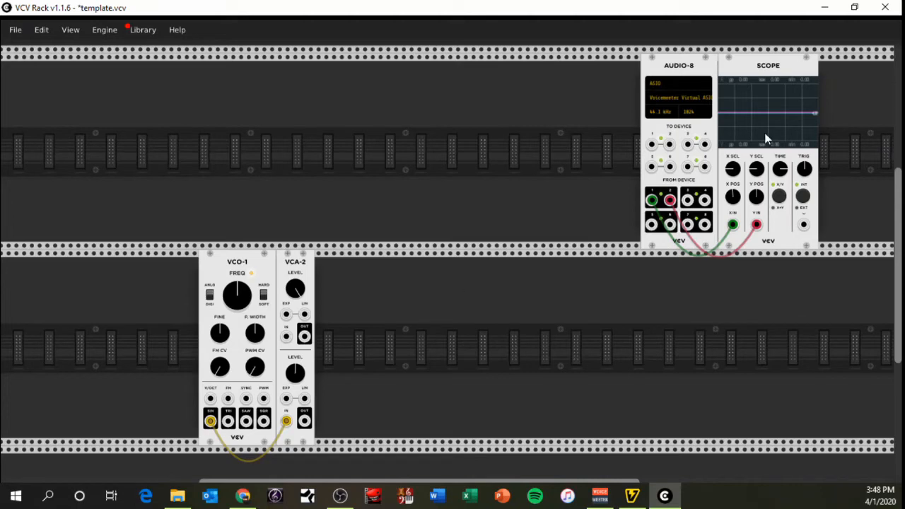
# Temporarily patch the lower VCA-2 output to Audio-8 To Device inputs 1 and 2, and remove both cables
pyautogui.moveTo(305, 422); pyautogui.dragTo(651, 142)
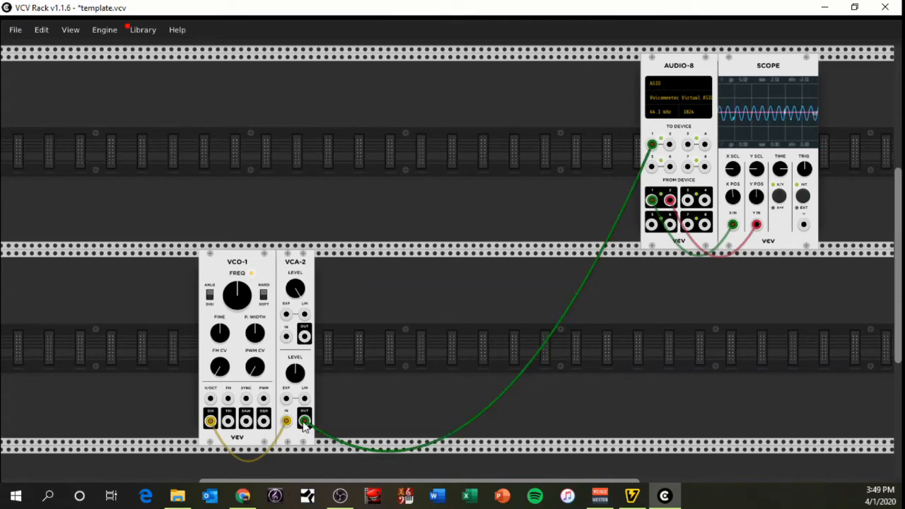
pyautogui.moveTo(304, 422)
pyautogui.mouseDown()
pyautogui.moveTo(290, 419)
pyautogui.moveTo(353, 442)
pyautogui.moveTo(314, 433)
pyautogui.moveTo(469, 412)
pyautogui.moveTo(308, 432)
pyautogui.moveTo(344, 433)
pyautogui.moveTo(690, 212)
pyautogui.moveTo(670, 145)
pyautogui.mouseUp()
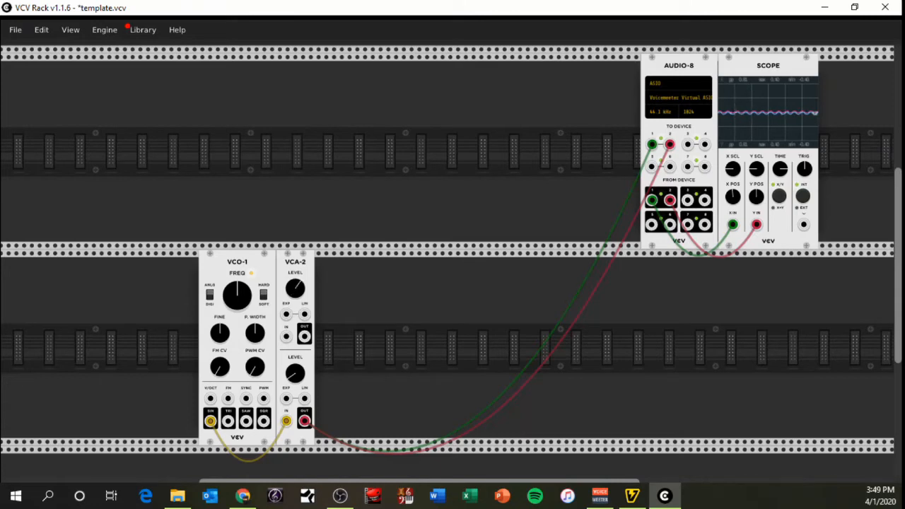
pyautogui.rightClick(306, 423)
pyautogui.rightClick(306, 423)
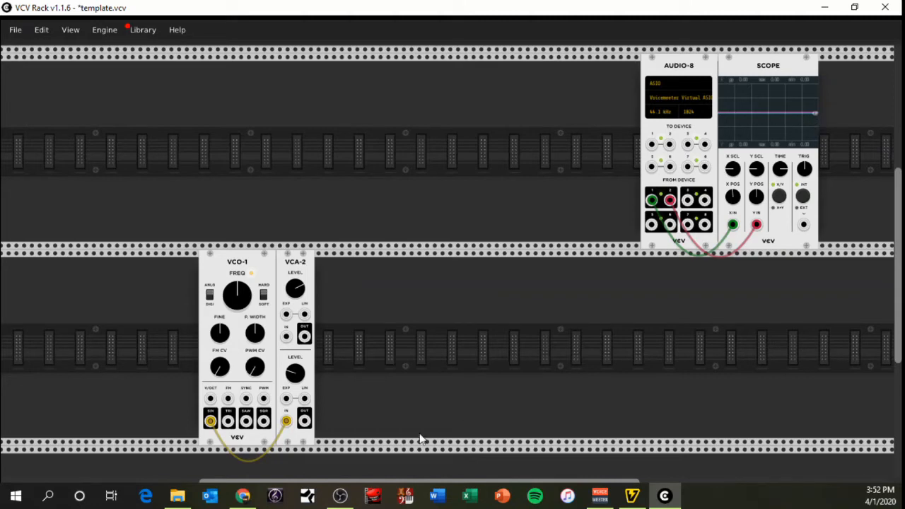
# Add a VCV ADSR envelope module directly to the right of VCA-2
pyautogui.rightClick(402, 318)
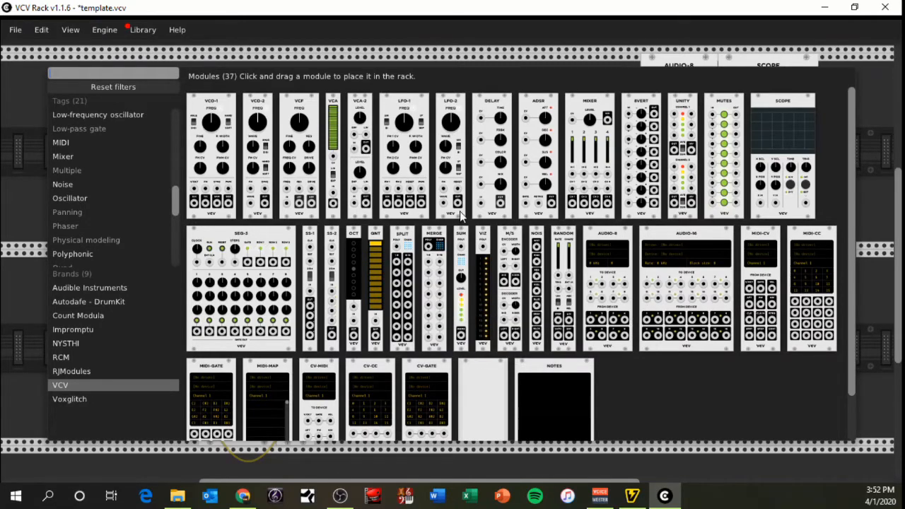
pyautogui.moveTo(539, 117); pyautogui.dragTo(352, 355)
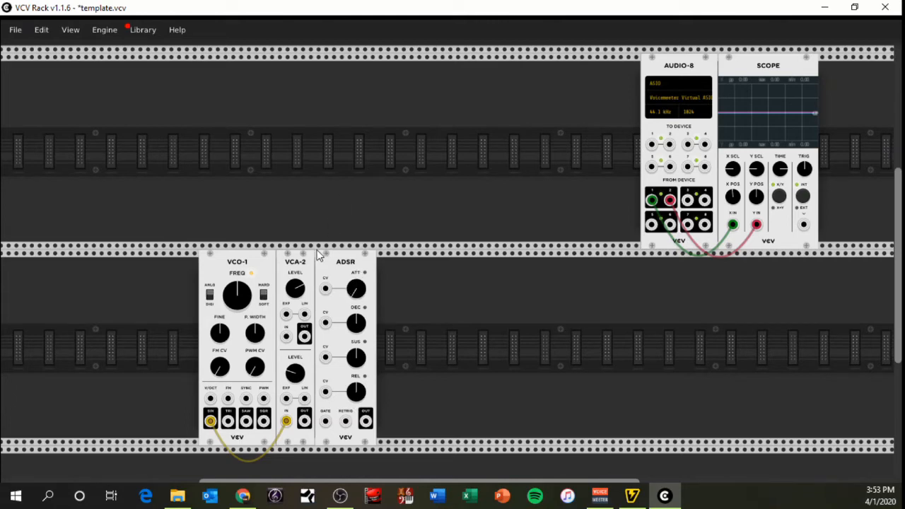
pyautogui.moveTo(356, 294); pyautogui.dragTo(356, 304)
# Temporarily patch the lower VCA-2 output to Audio-8 input 1, audition VCO-1 FREQ lowered and returned to centre, and remove the cable
pyautogui.moveTo(304, 423); pyautogui.dragTo(307, 424)
pyautogui.moveTo(304, 421); pyautogui.dragTo(652, 144)
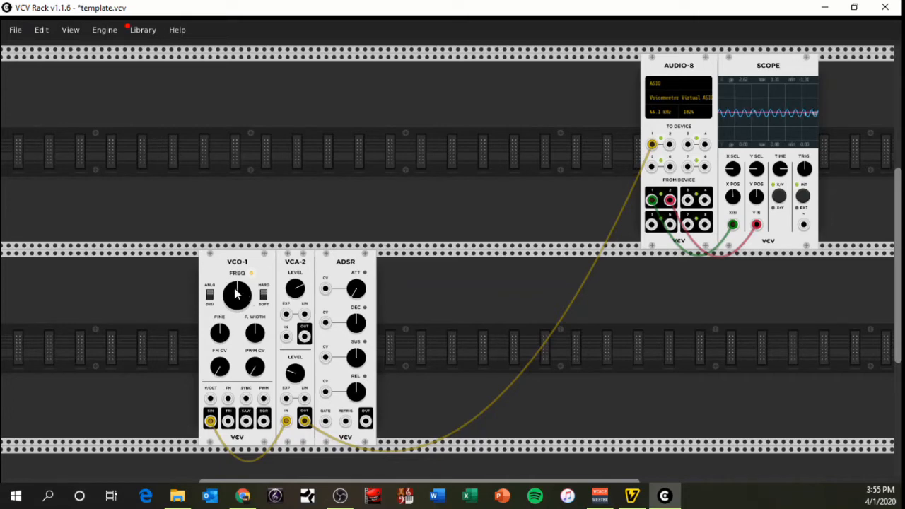
pyautogui.moveTo(237, 293); pyautogui.dragTo(237, 324)
pyautogui.moveTo(242, 302); pyautogui.dragTo(242, 279)
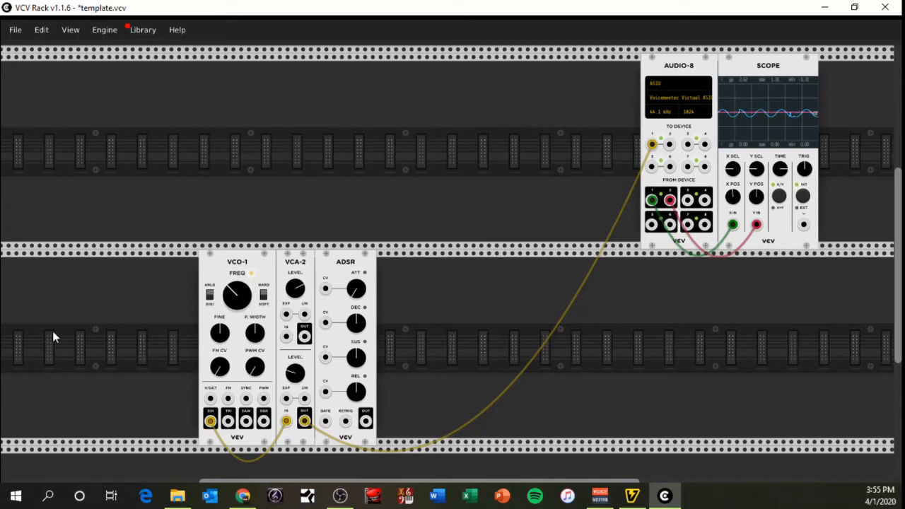
pyautogui.moveTo(229, 293)
pyautogui.mouseDown()
pyautogui.moveTo(230, 232)
pyautogui.moveTo(230, 282)
pyautogui.mouseUp()
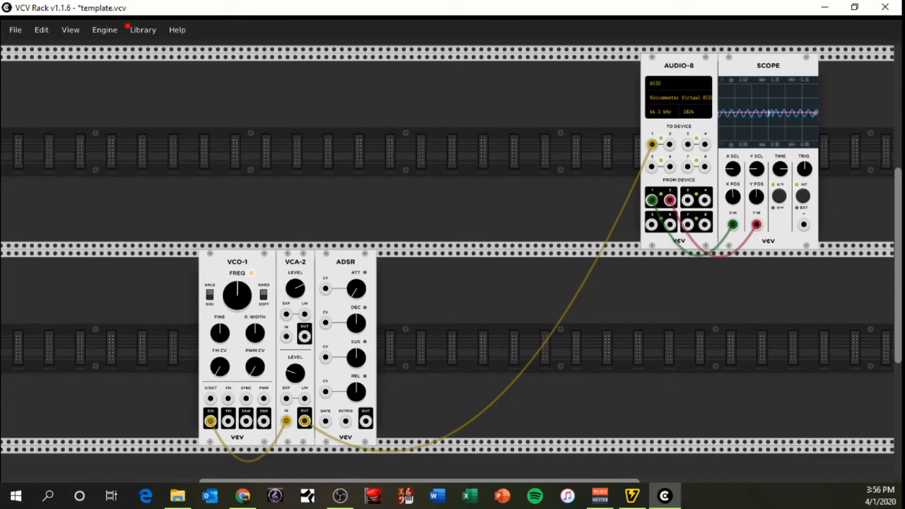
pyautogui.rightClick(304, 422)
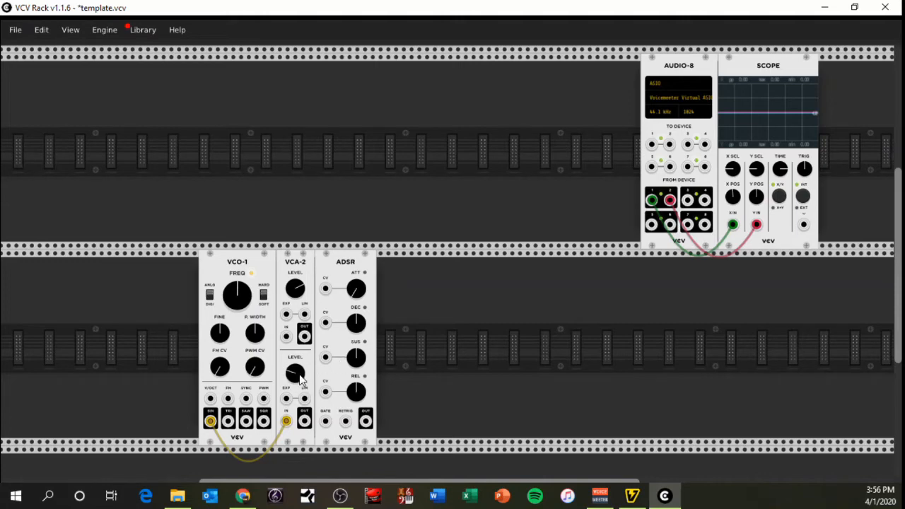
# Add a VCV MIDI-CV module in the upper row and set it to Computer keyboard with QWERTY keyboard (US)
pyautogui.rightClick(263, 200)
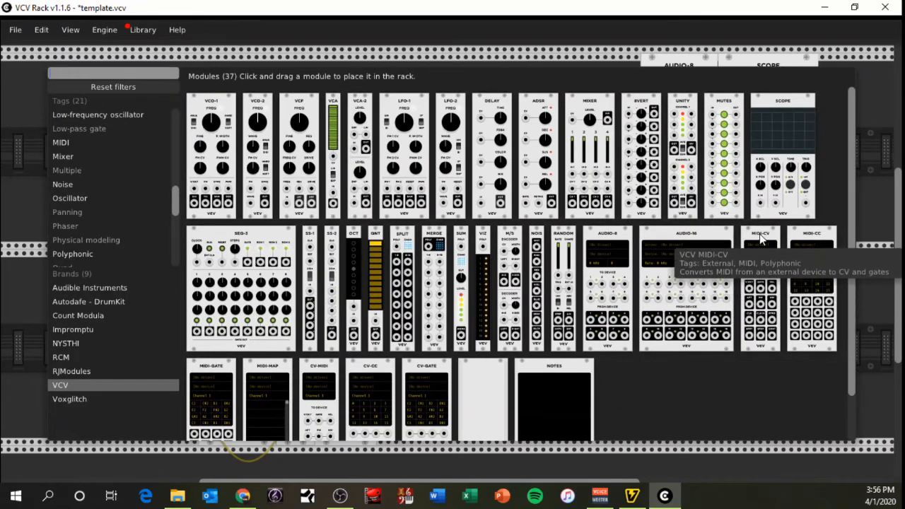
pyautogui.moveTo(763, 262); pyautogui.dragTo(83, 224)
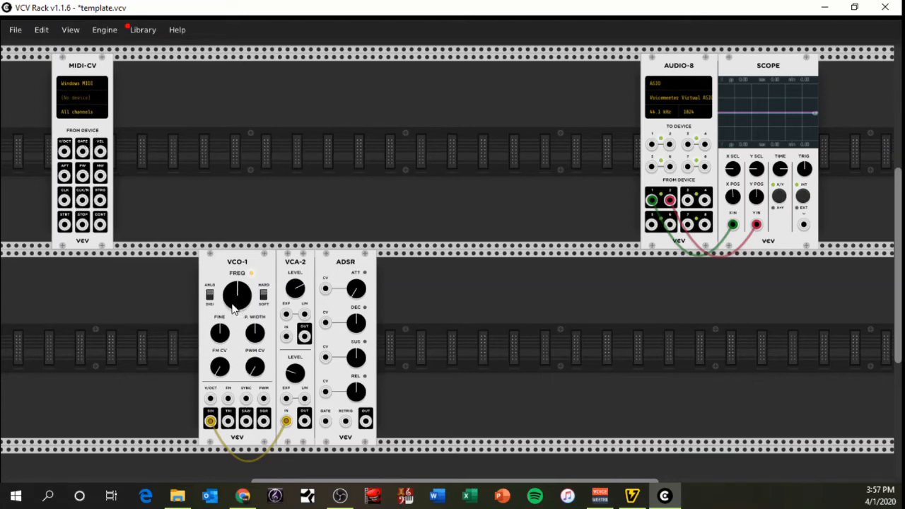
pyautogui.click(83, 103)
pyautogui.click(74, 84)
pyautogui.click(76, 83)
pyautogui.click(108, 133)
pyautogui.click(73, 103)
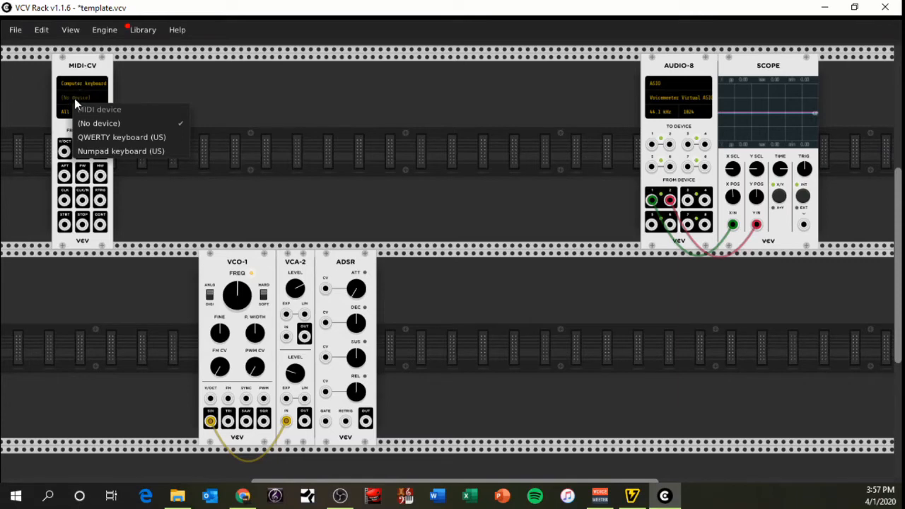
pyautogui.click(127, 137)
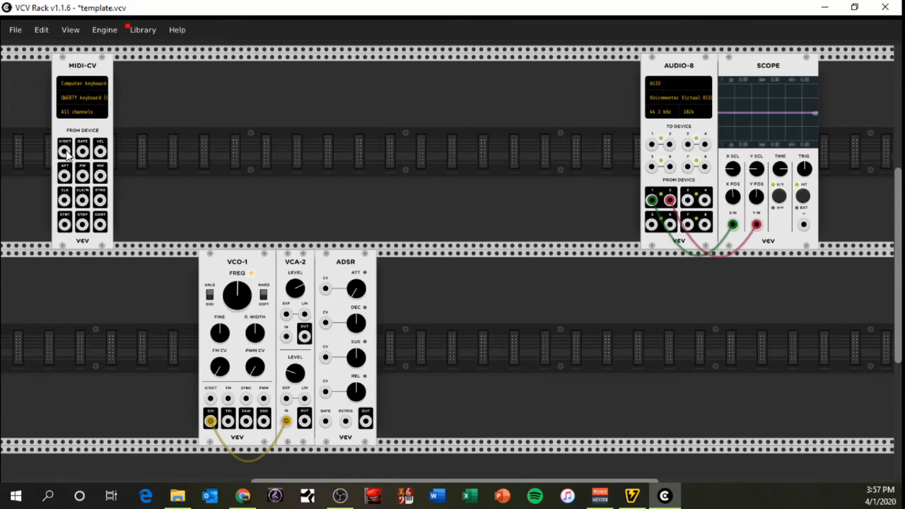
# Patch MIDI-CV's V/OCT output to VCO-1's V/OCT input and its GATE output to the ADSR GATE input
pyautogui.moveTo(66, 155); pyautogui.dragTo(67, 157)
pyautogui.moveTo(66, 149); pyautogui.dragTo(211, 400)
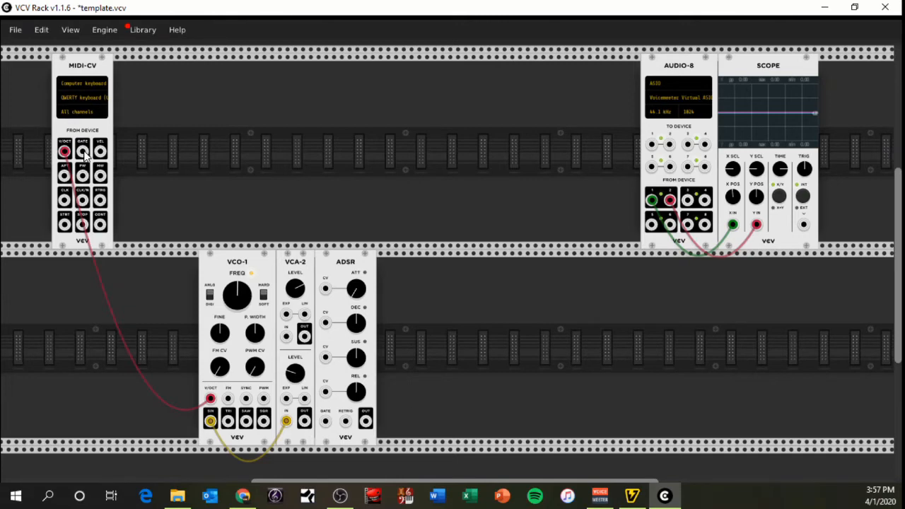
pyautogui.moveTo(84, 154); pyautogui.dragTo(326, 422)
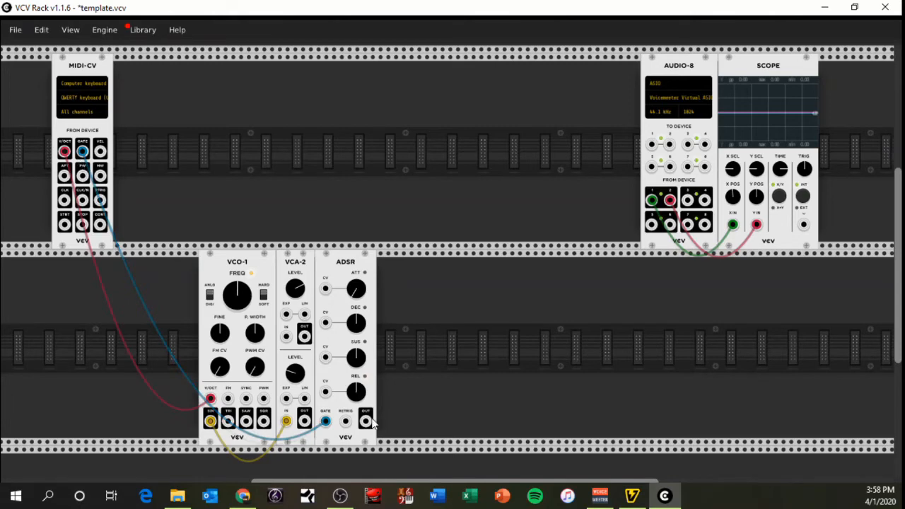
# Patch the ADSR output to Audio-8 To Device input 1 and the lower VCA-2 output to the ADSR RETRIG input
pyautogui.moveTo(365, 423); pyautogui.dragTo(652, 145)
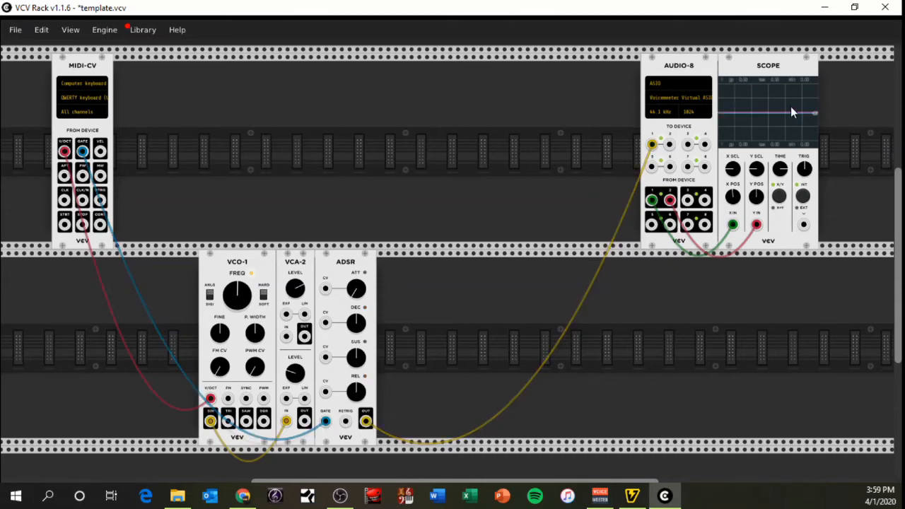
pyautogui.press('q')
pyautogui.moveTo(305, 423); pyautogui.dragTo(345, 422)
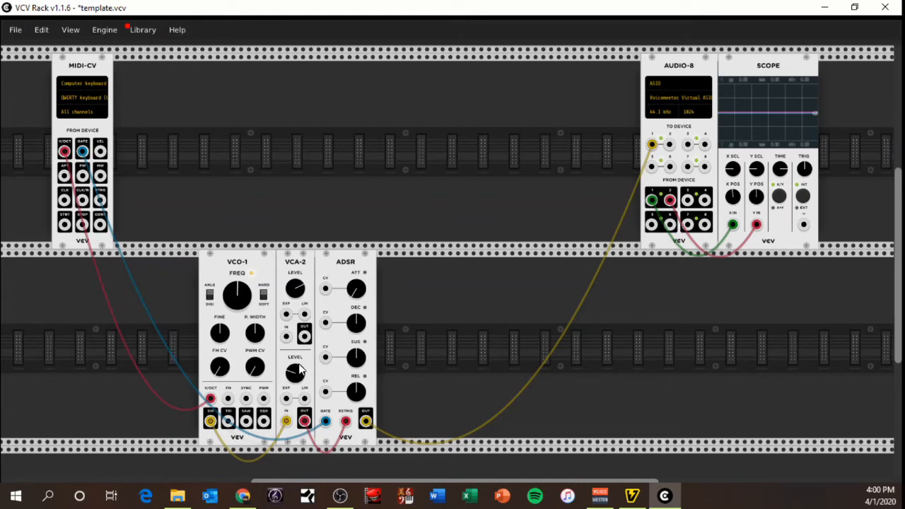
# Play several test notes through MIDI-CV and check the signal on the scope
pyautogui.press('z')
pyautogui.press('z')
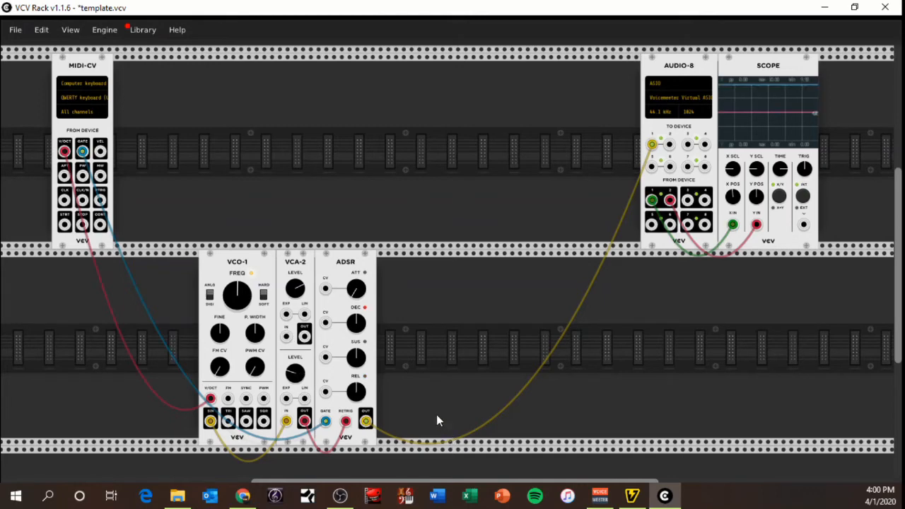
pyautogui.press('z')
pyautogui.press('z')
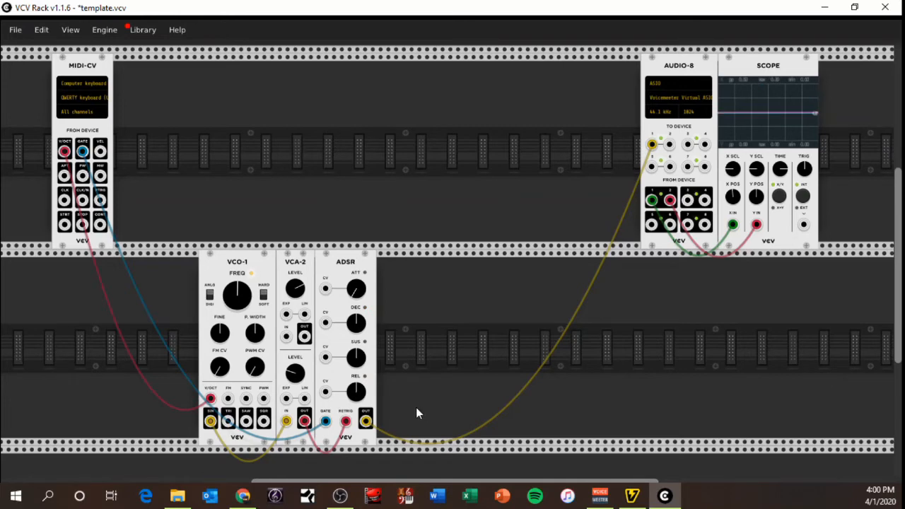
pyautogui.press('z')
pyautogui.press('z')
pyautogui.press('z')
# Lower VCO-1's FREQ well below centre and audition it with test notes
pyautogui.moveTo(237, 295); pyautogui.dragTo(237, 368)
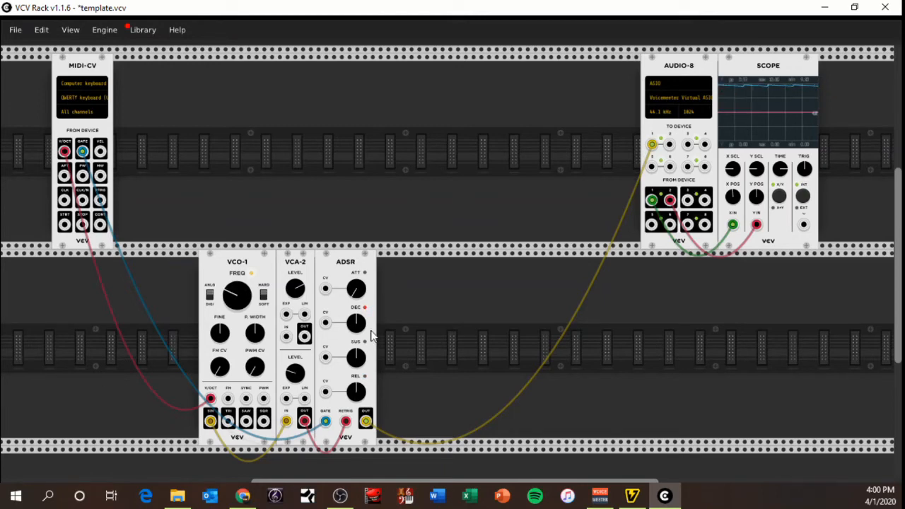
pyautogui.moveTo(237, 295); pyautogui.dragTo(237, 301)
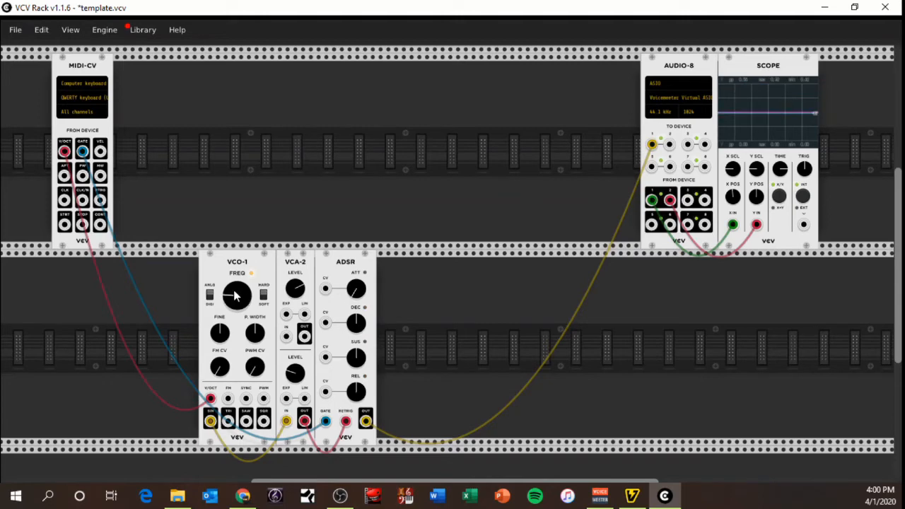
pyautogui.press('z')
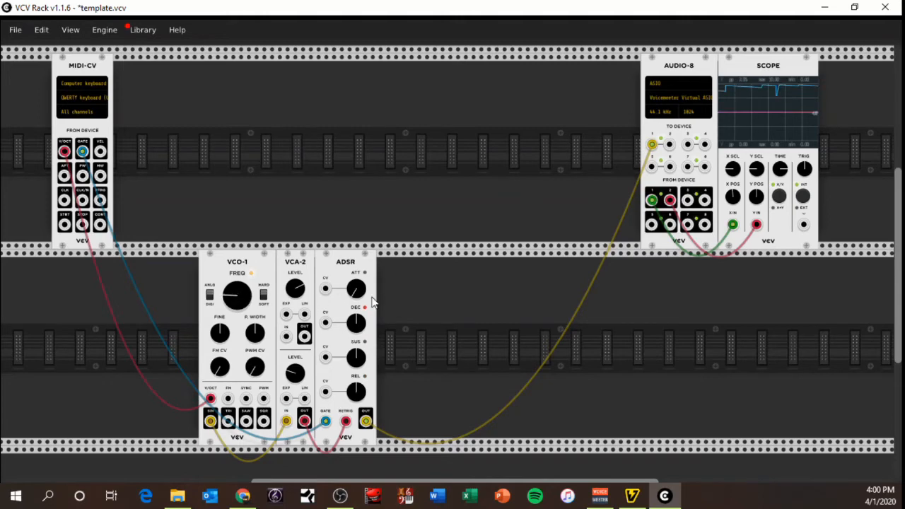
pyautogui.press('z')
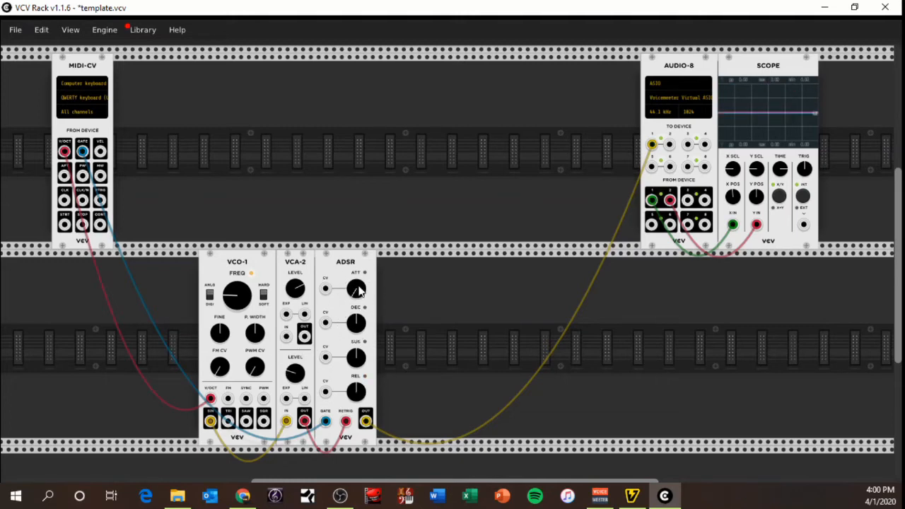
pyautogui.press('z')
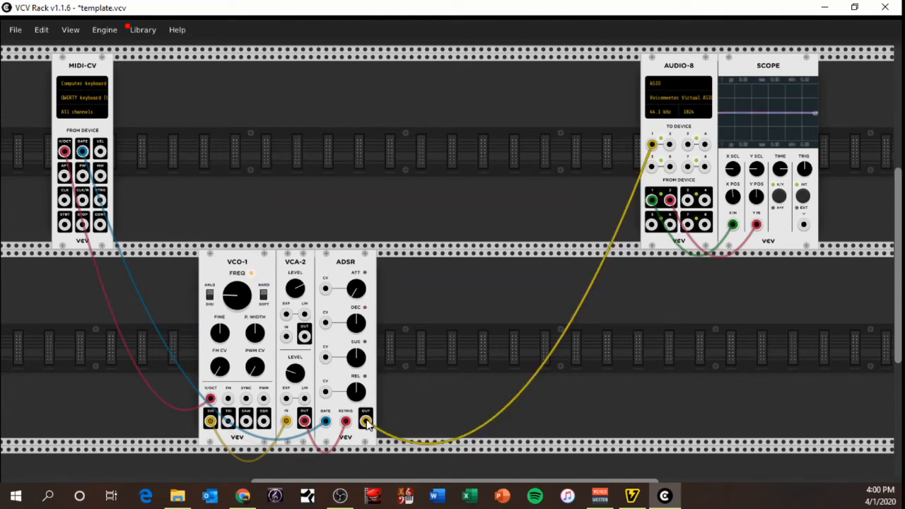
# Patch the ADSR output to Audio-8 To Device input 2 as well and play test notes
pyautogui.moveTo(366, 422); pyautogui.dragTo(671, 145)
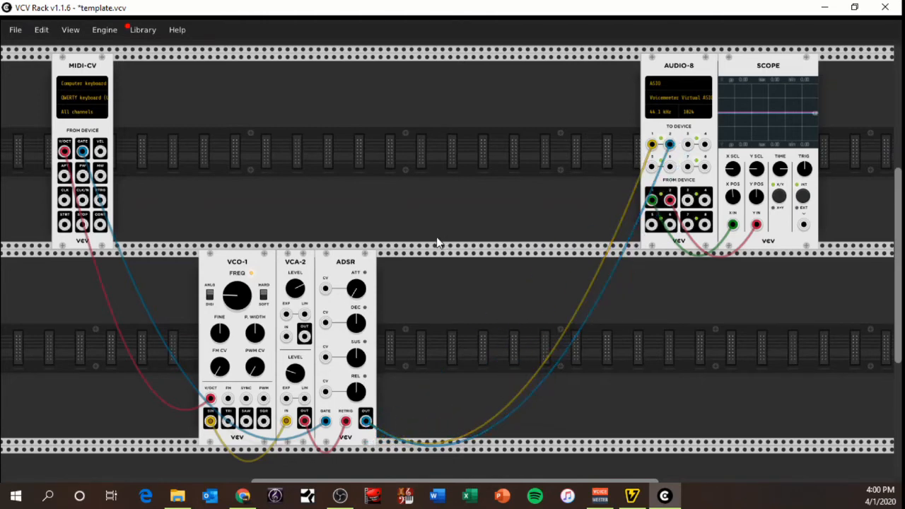
pyautogui.press('q')
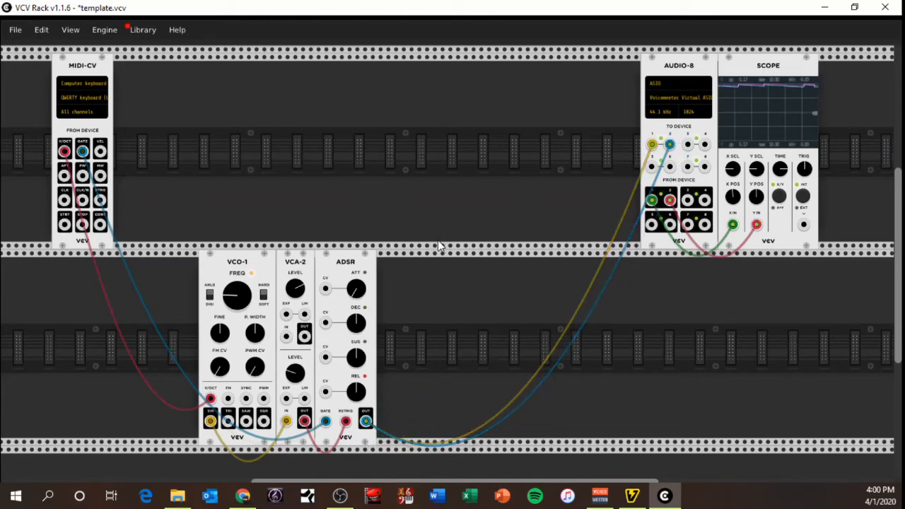
pyautogui.press('q')
pyautogui.press('q')
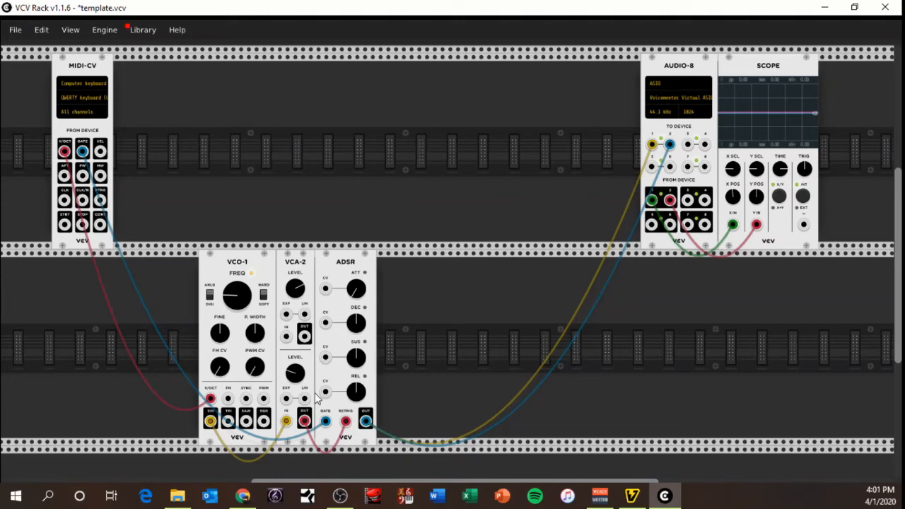
# Raise the ADSR attack to slightly above centre, playing test notes before and after the change
pyautogui.moveTo(285, 420); pyautogui.dragTo(210, 422)
pyautogui.moveTo(297, 379); pyautogui.dragTo(297, 386)
pyautogui.moveTo(356, 292)
pyautogui.mouseDown()
pyautogui.moveTo(356, 277)
pyautogui.moveTo(356, 293)
pyautogui.mouseUp()
pyautogui.moveTo(354, 292); pyautogui.dragTo(359, 297)
pyautogui.press('z')
pyautogui.press('z')
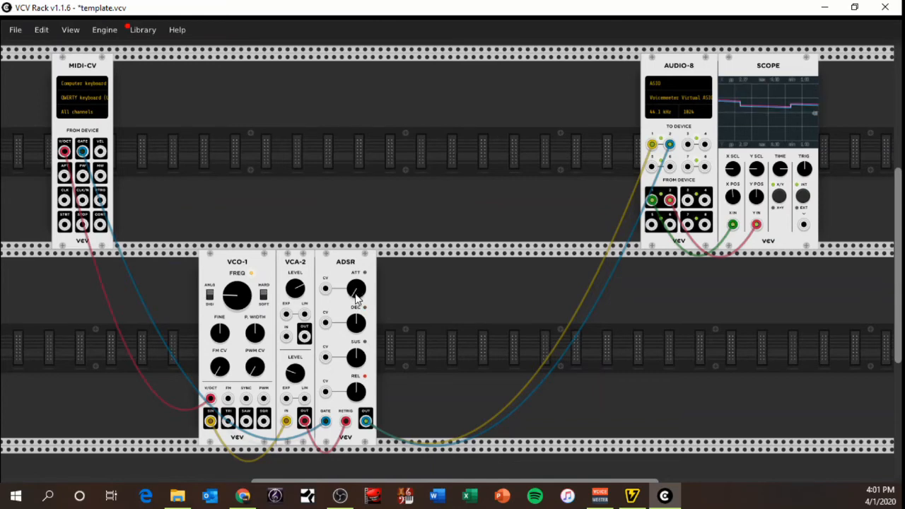
pyautogui.moveTo(355, 294); pyautogui.dragTo(355, 288)
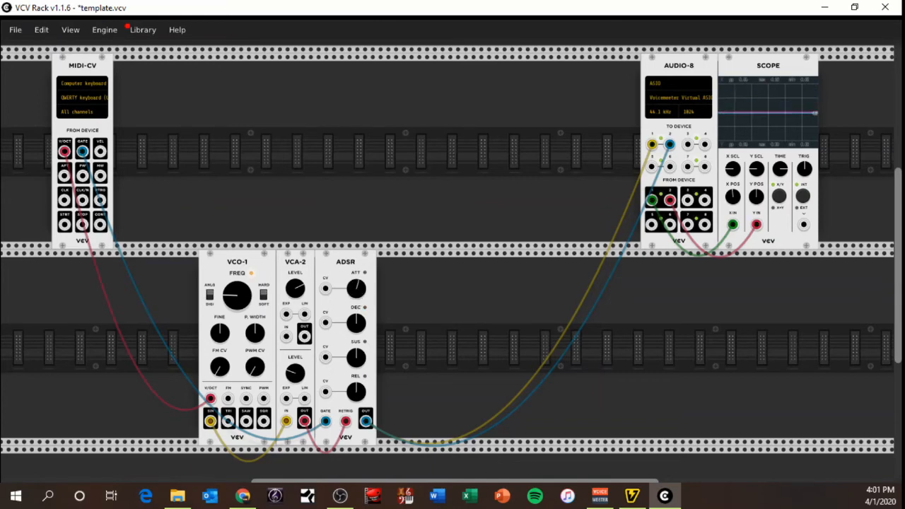
pyautogui.press('z')
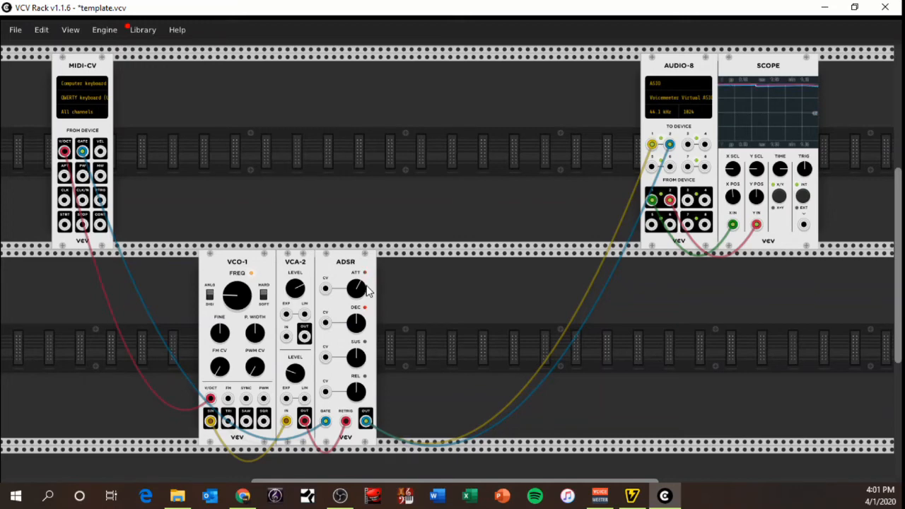
# Lower the ADSR attack to slightly below centre and play test notes
pyautogui.moveTo(359, 285); pyautogui.dragTo(360, 345)
pyautogui.press('z')
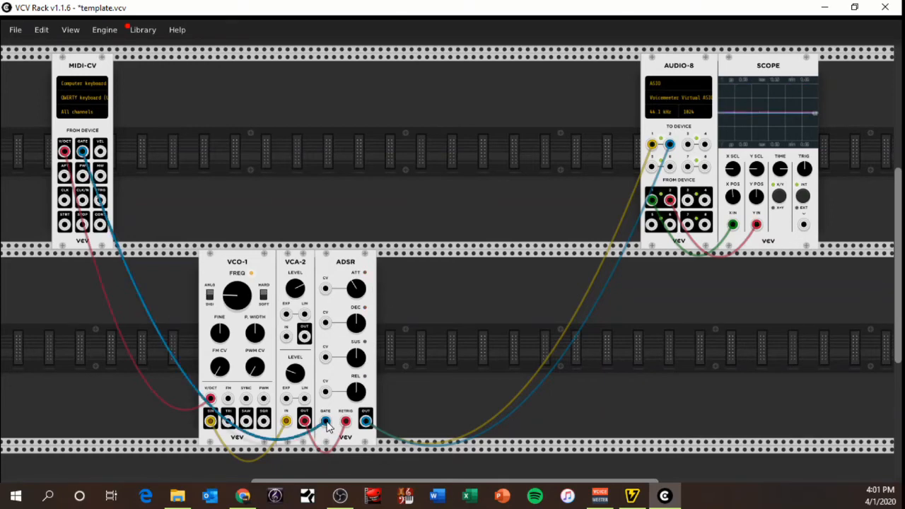
pyautogui.press('z')
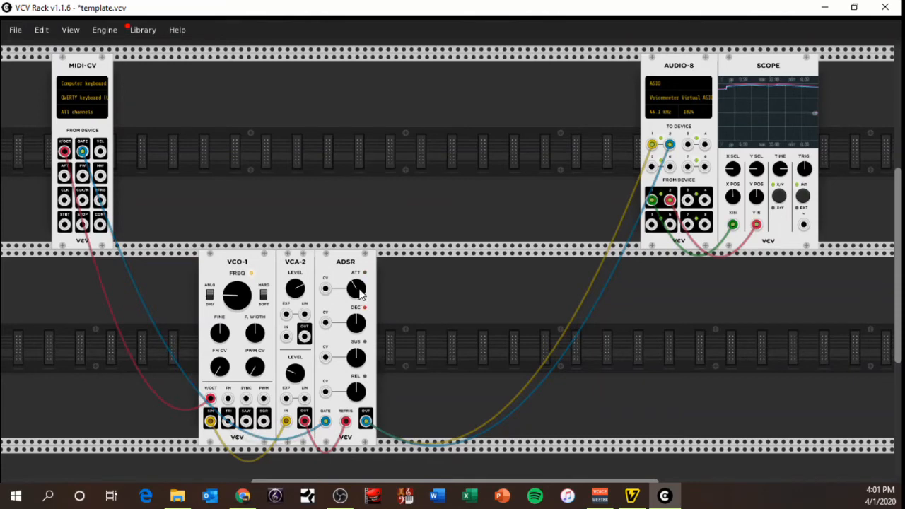
# Raise VCO-1's FREQ to just below centre and the ADSR attack to above centre, playing a test note
pyautogui.moveTo(236, 293); pyautogui.dragTo(240, 281)
pyautogui.press('z')
pyautogui.moveTo(356, 290); pyautogui.dragTo(357, 263)
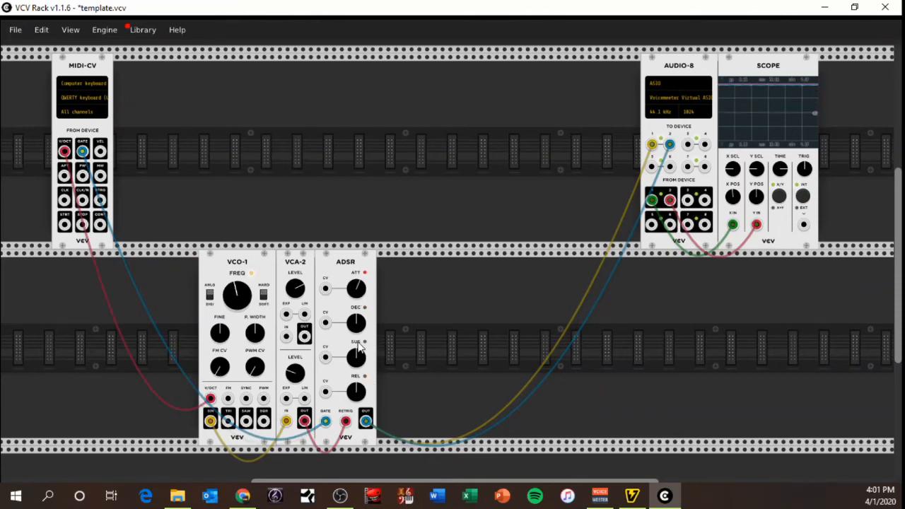
# Raise the lower VCA-2 LEVEL slightly, reduce the ADSR attack well below centre, and audition with repeated notes
pyautogui.moveTo(299, 371); pyautogui.dragTo(299, 347)
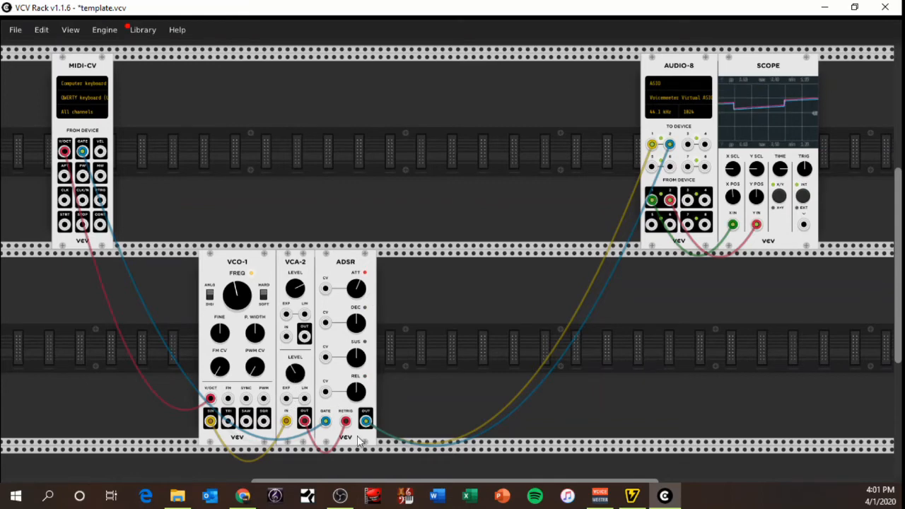
pyautogui.moveTo(357, 284); pyautogui.dragTo(356, 304)
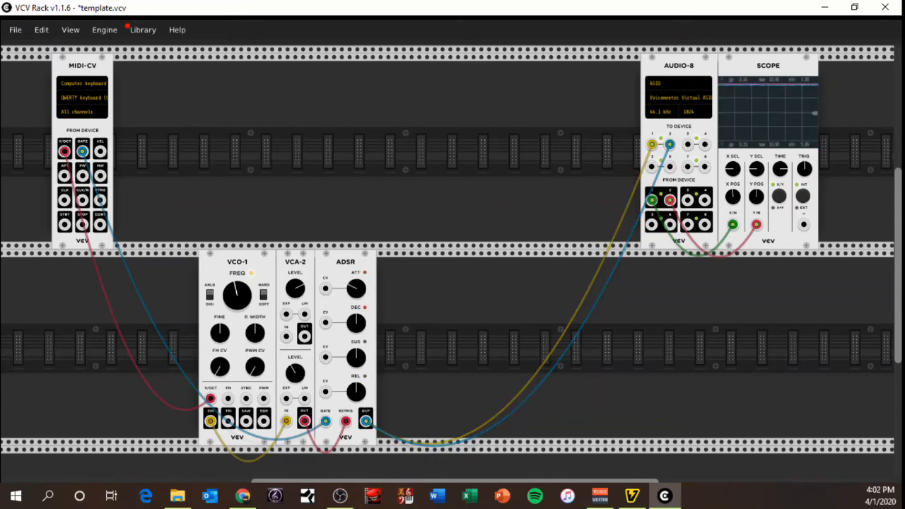
pyautogui.press('z')
pyautogui.press('z')
pyautogui.press('z')
pyautogui.press('z')
pyautogui.press('z')
pyautogui.press('z')
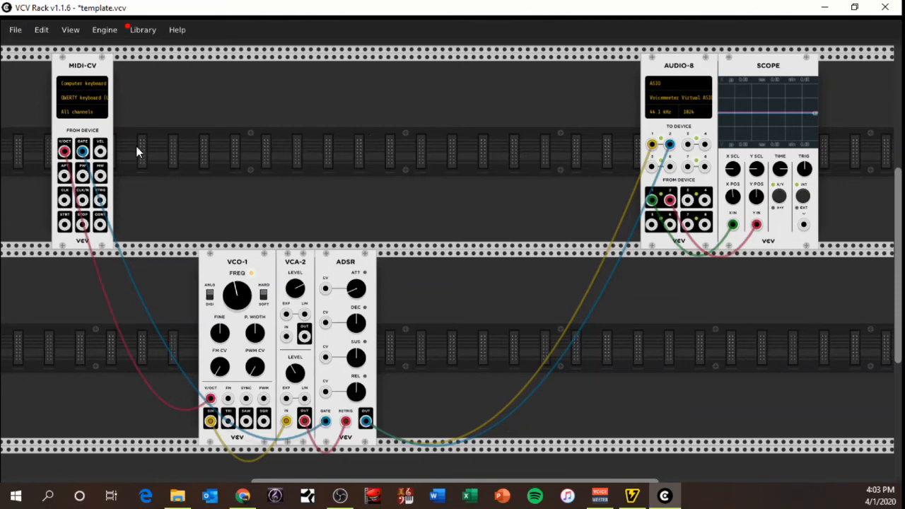
# Delete the MIDI-CV module, and temporarily move the SIN cable from the lower VCA-2 input to Audio-8 To Device input 3 and back
pyautogui.rightClick(90, 130)
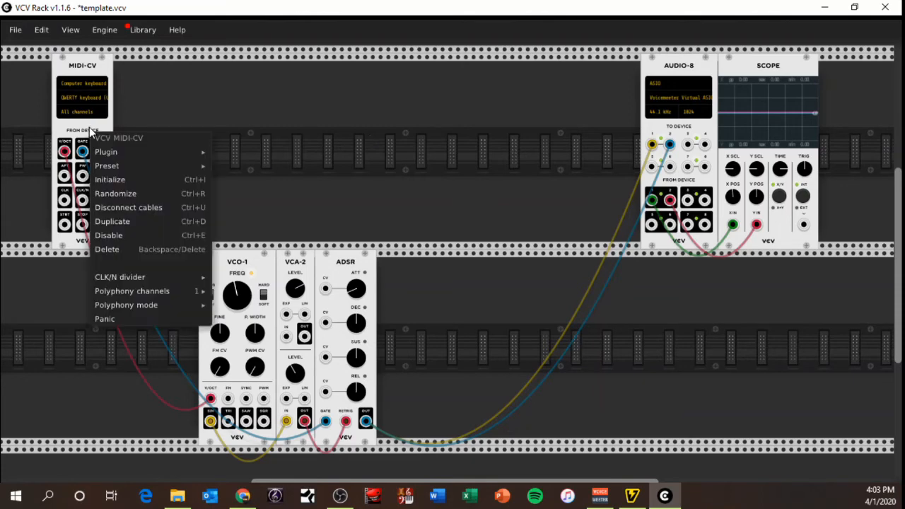
pyautogui.click(144, 248)
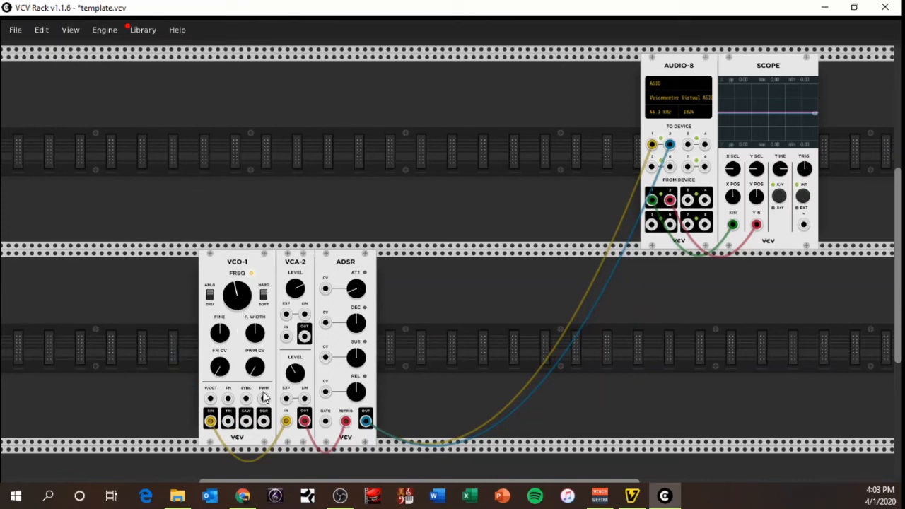
pyautogui.moveTo(286, 422); pyautogui.dragTo(687, 146)
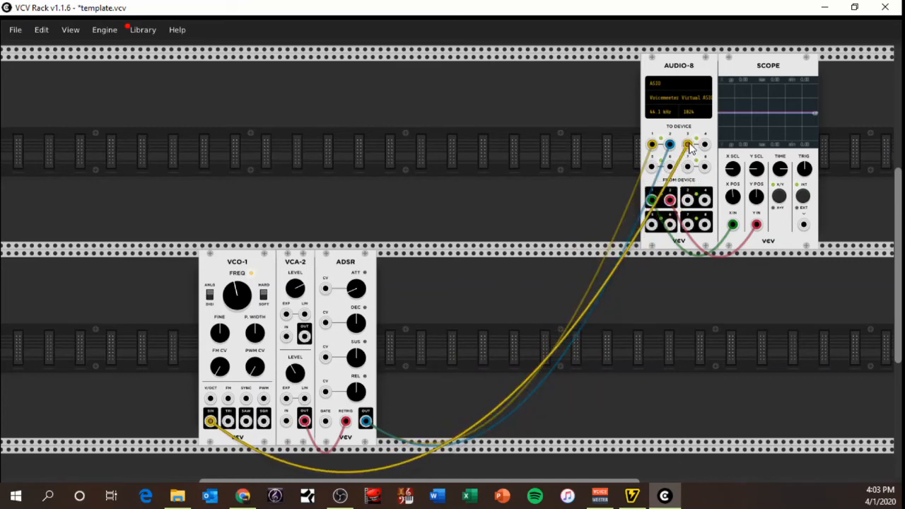
pyautogui.moveTo(689, 146); pyautogui.dragTo(286, 422)
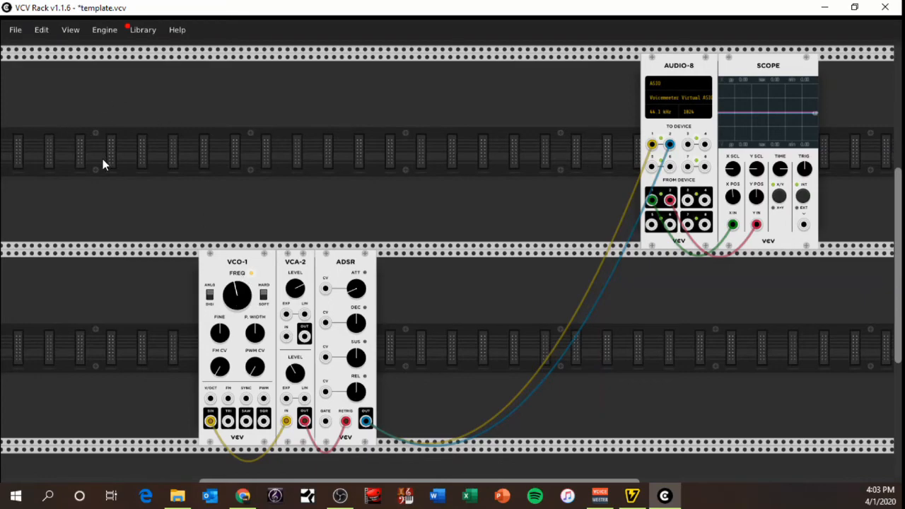
# Add a VCV SEQ-3 sequencer in the upper row above VCO-1 and raise its CLOCK to centre
pyautogui.rightClick(257, 164)
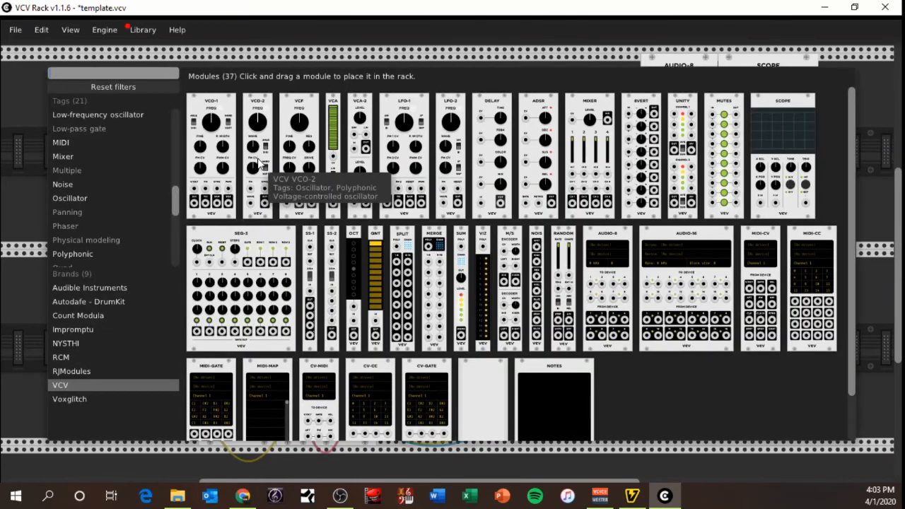
pyautogui.click(269, 294)
pyautogui.moveTo(269, 237)
pyautogui.mouseDown()
pyautogui.moveTo(115, 433)
pyautogui.moveTo(113, 236)
pyautogui.mouseUp()
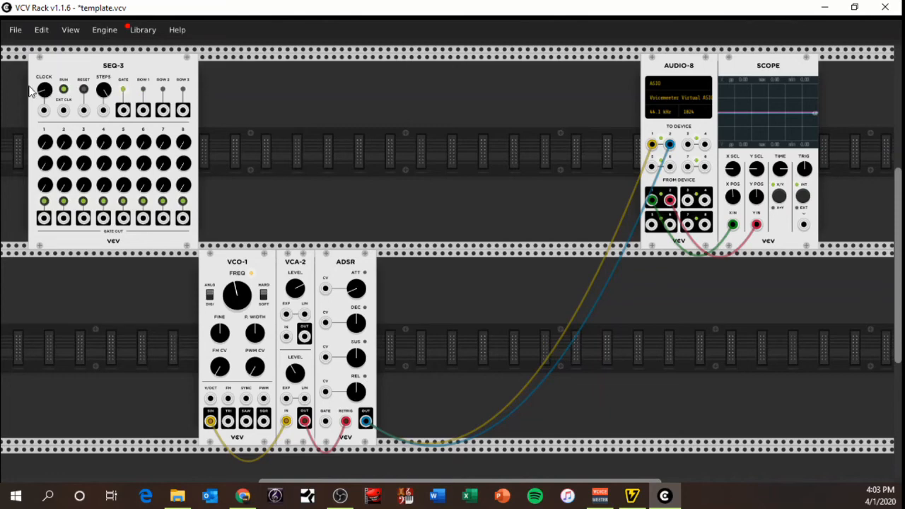
pyautogui.moveTo(50, 99); pyautogui.dragTo(58, 99)
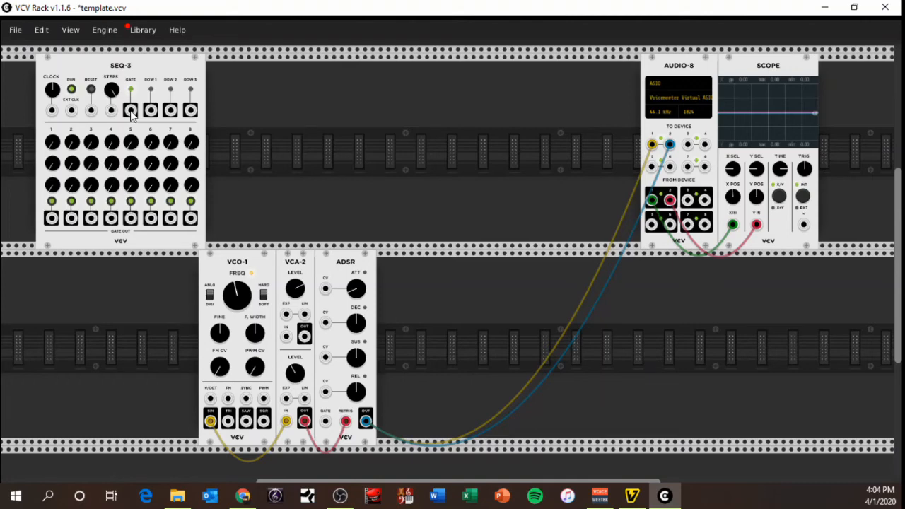
# Patch the SEQ-3 GATE output to the ADSR GATE input and the ROW 1 output to VCO-1's V/OCT input
pyautogui.moveTo(130, 113); pyautogui.dragTo(131, 115)
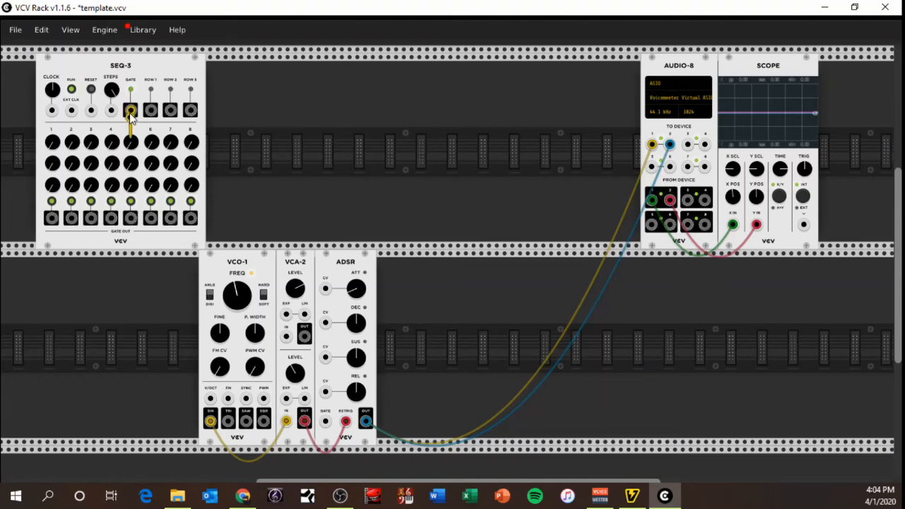
pyautogui.moveTo(131, 117); pyautogui.dragTo(329, 427)
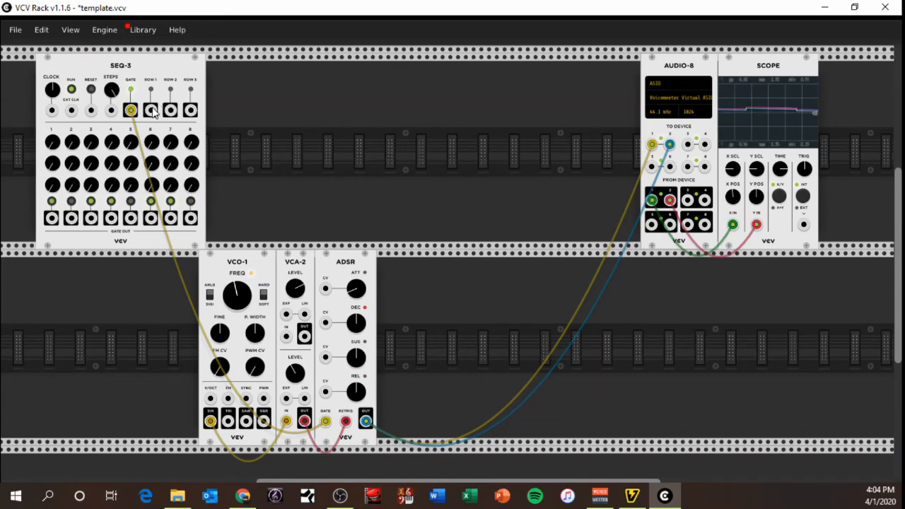
pyautogui.moveTo(150, 110); pyautogui.dragTo(153, 110)
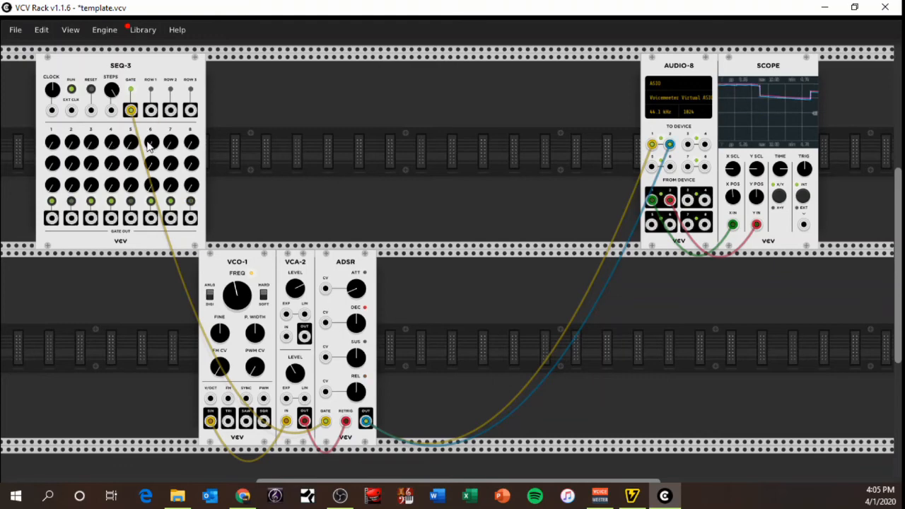
pyautogui.moveTo(151, 110); pyautogui.dragTo(211, 400)
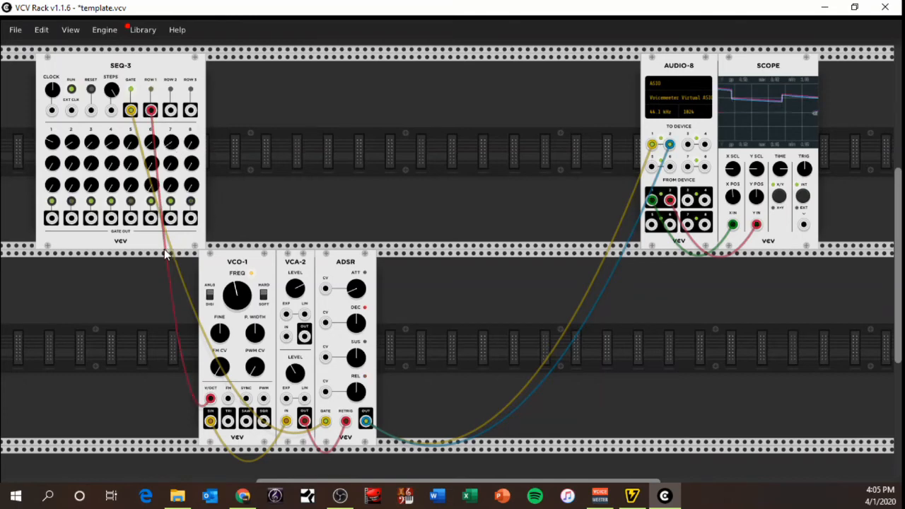
# Stop and restart the SEQ-3 several times to audition the sequenced voice, leaving the sequence running
pyautogui.click(71, 88)
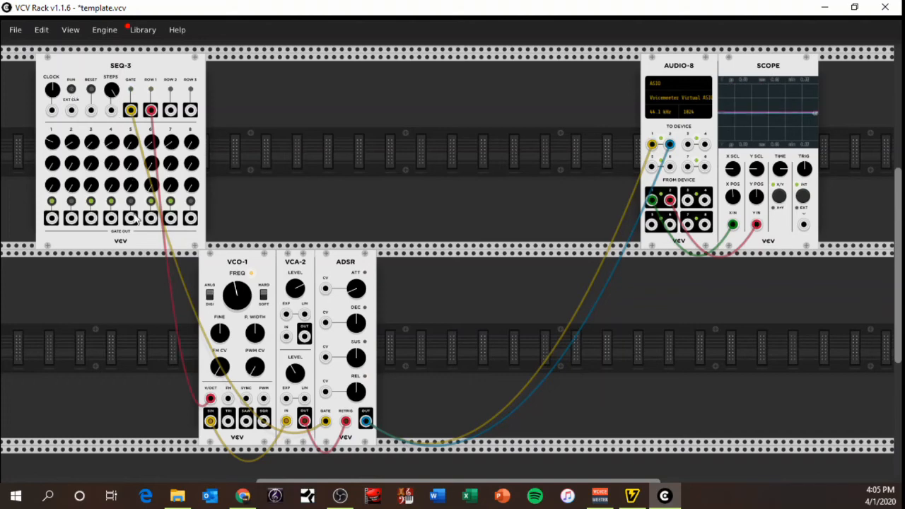
pyautogui.click(71, 89)
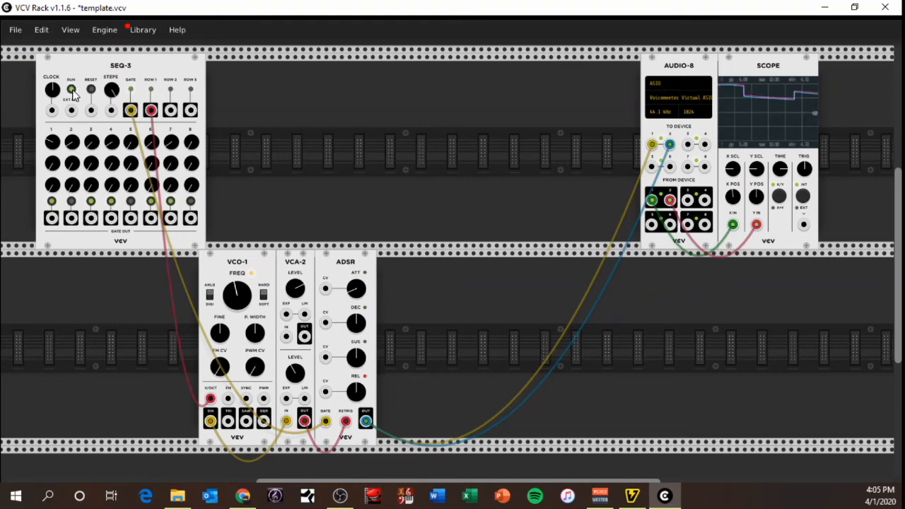
pyautogui.click(71, 89)
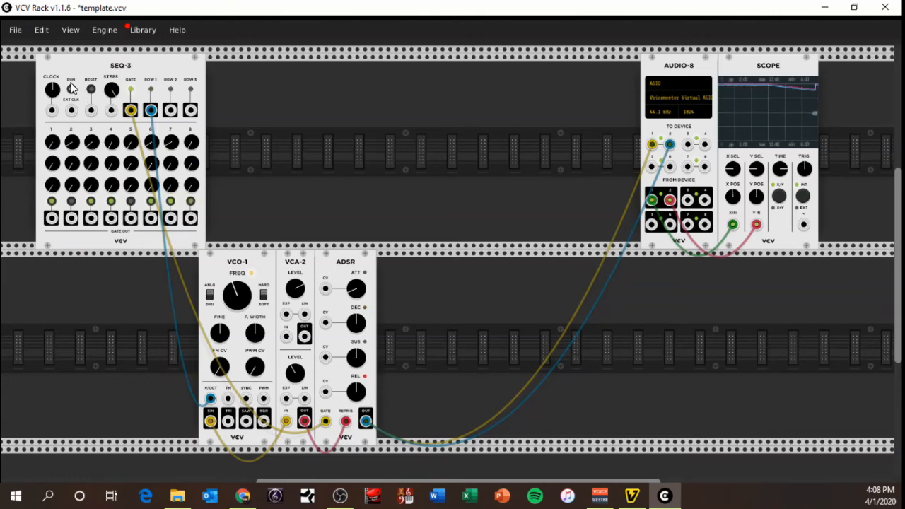
pyautogui.click(71, 89)
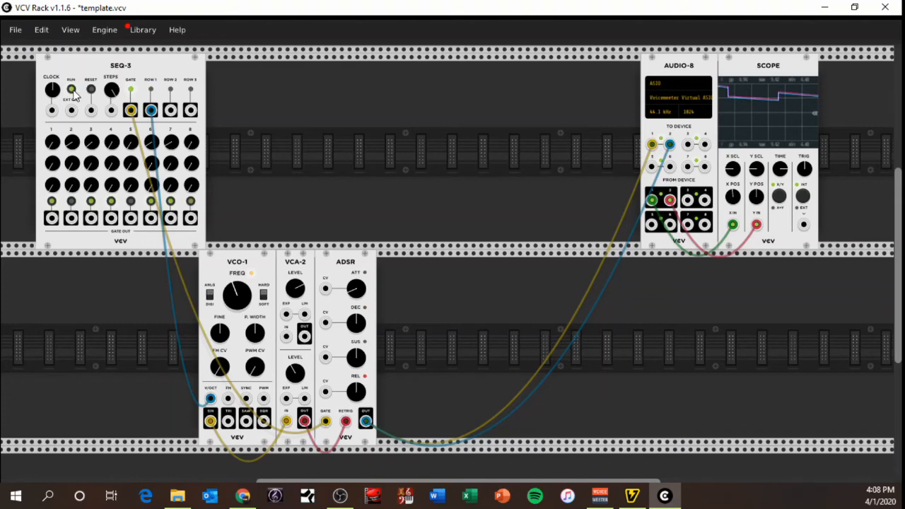
pyautogui.click(71, 91)
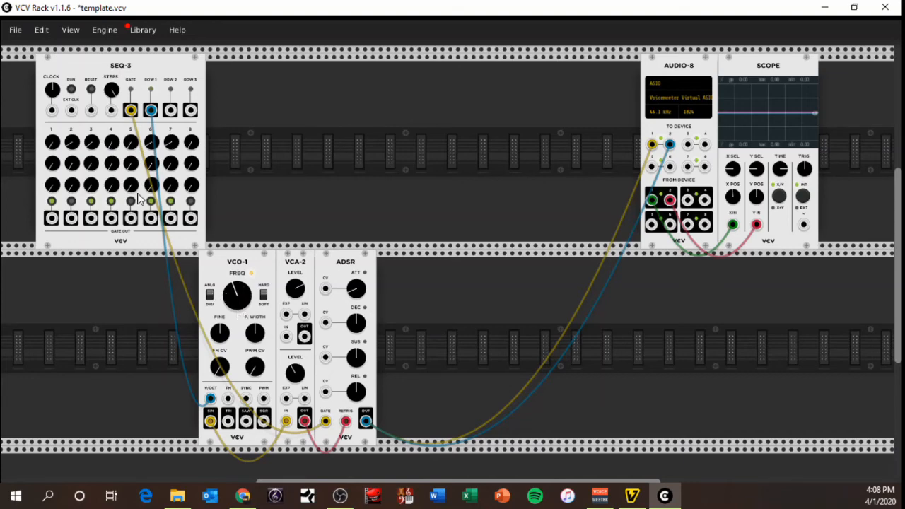
pyautogui.click(71, 90)
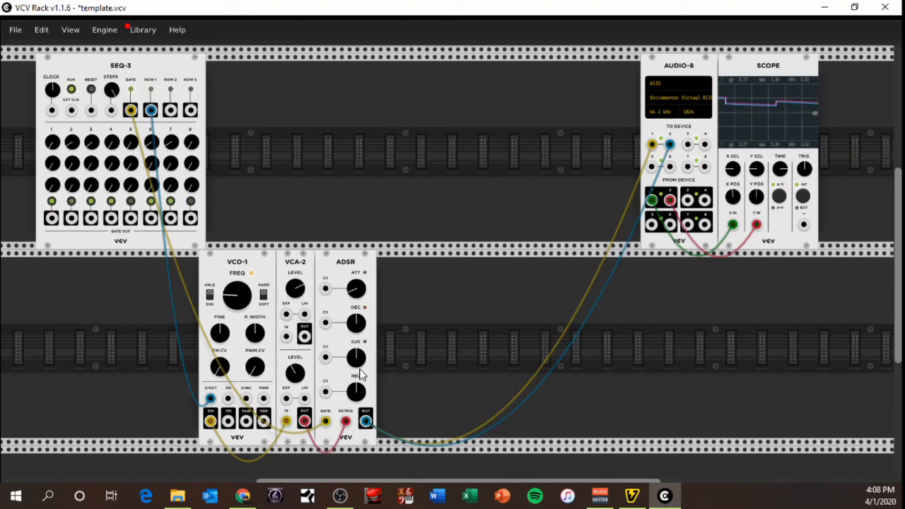
# Raise the ADSR release to maximum, reduce the decay slightly below centre, readjust the sustain, and stop the SEQ-3
pyautogui.moveTo(357, 397); pyautogui.dragTo(357, 267)
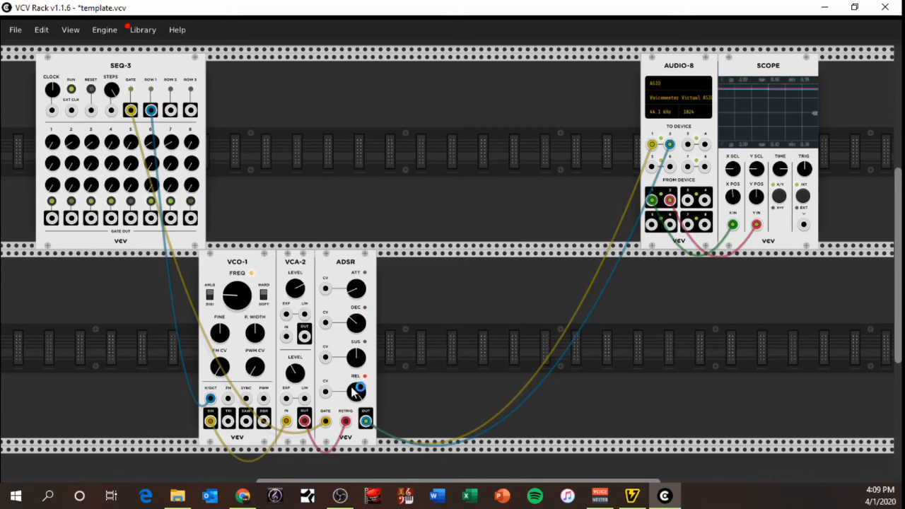
pyautogui.moveTo(355, 321)
pyautogui.mouseDown()
pyautogui.moveTo(355, 438)
pyautogui.moveTo(355, 336)
pyautogui.mouseUp()
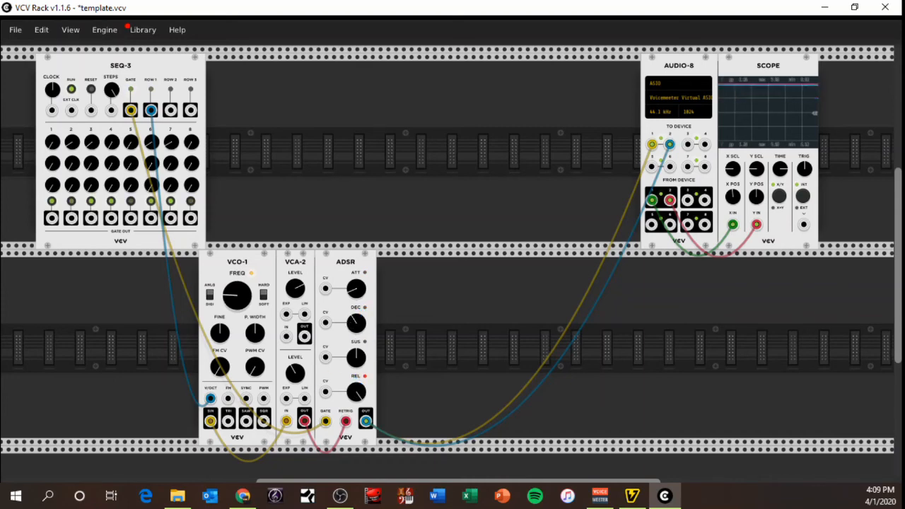
pyautogui.moveTo(354, 396)
pyautogui.mouseDown()
pyautogui.moveTo(354, 505)
pyautogui.moveTo(353, 392)
pyautogui.mouseUp()
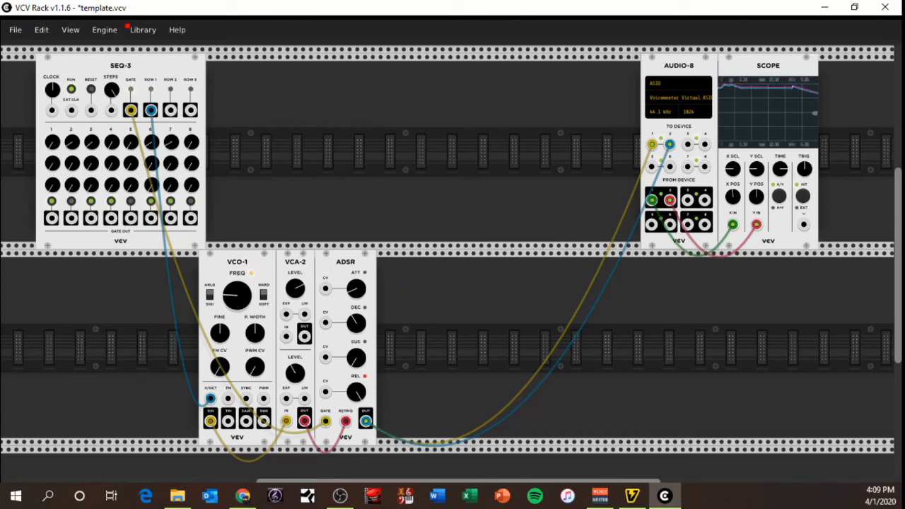
pyautogui.moveTo(359, 359); pyautogui.dragTo(358, 304)
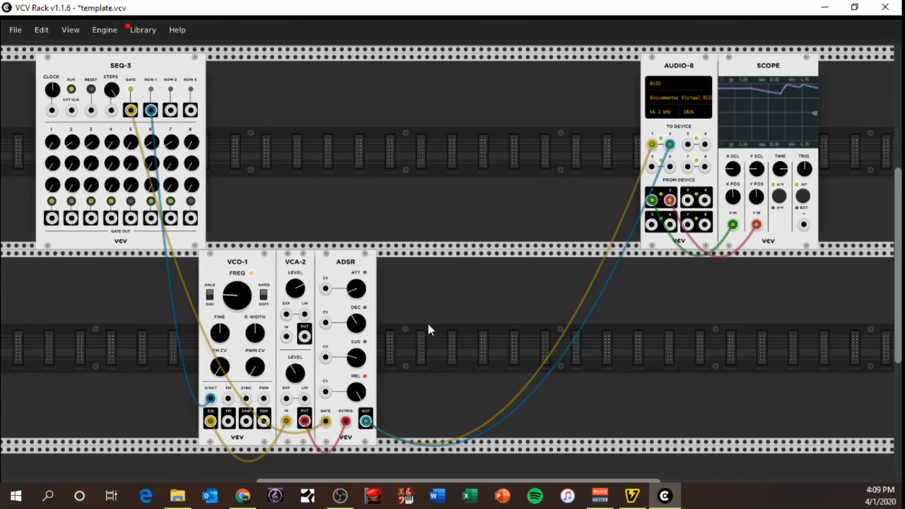
pyautogui.click(71, 90)
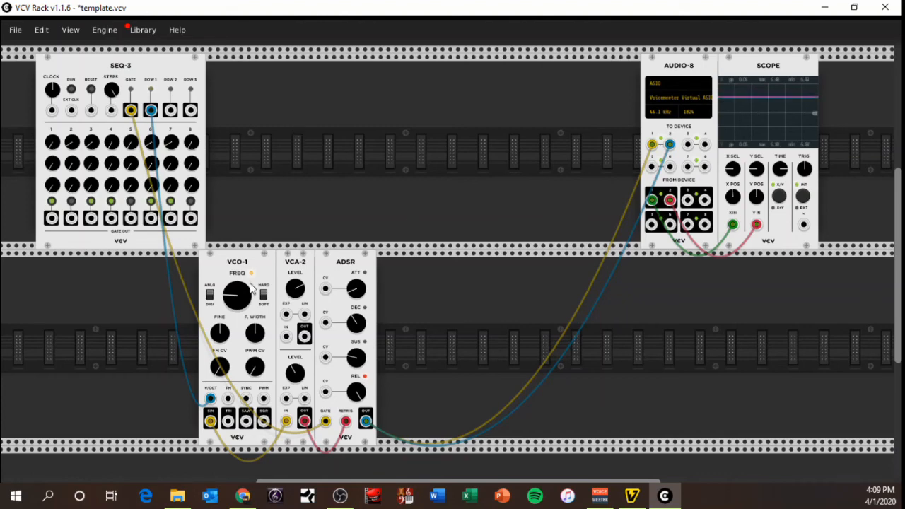
# Add a VCV DELAY beside the ADSR and route the ADSR output through it to Audio-8 To Device inputs 1 and 2
pyautogui.rightClick(446, 286)
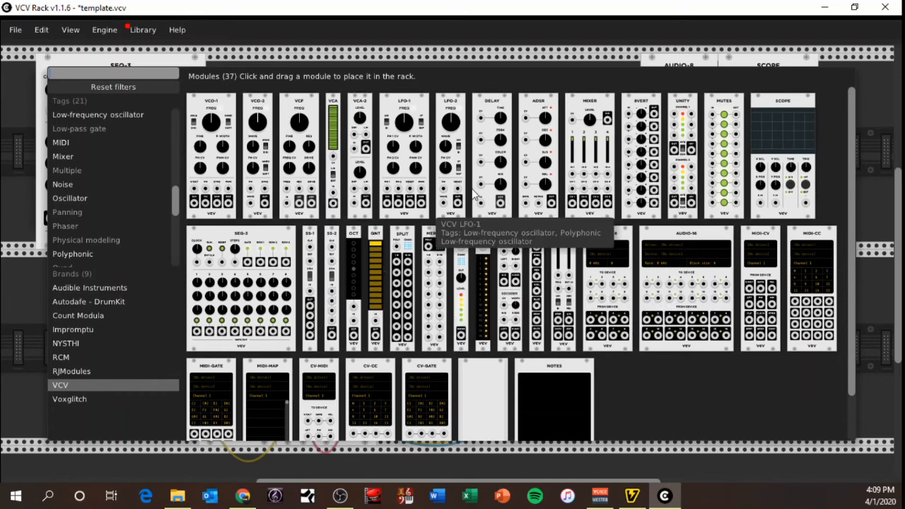
pyautogui.moveTo(482, 161); pyautogui.dragTo(410, 277)
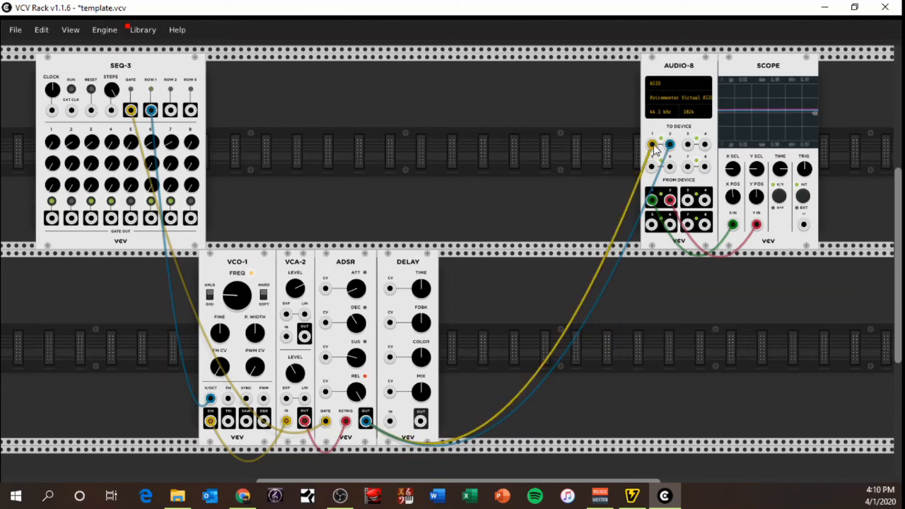
pyautogui.moveTo(652, 145); pyautogui.dragTo(404, 419)
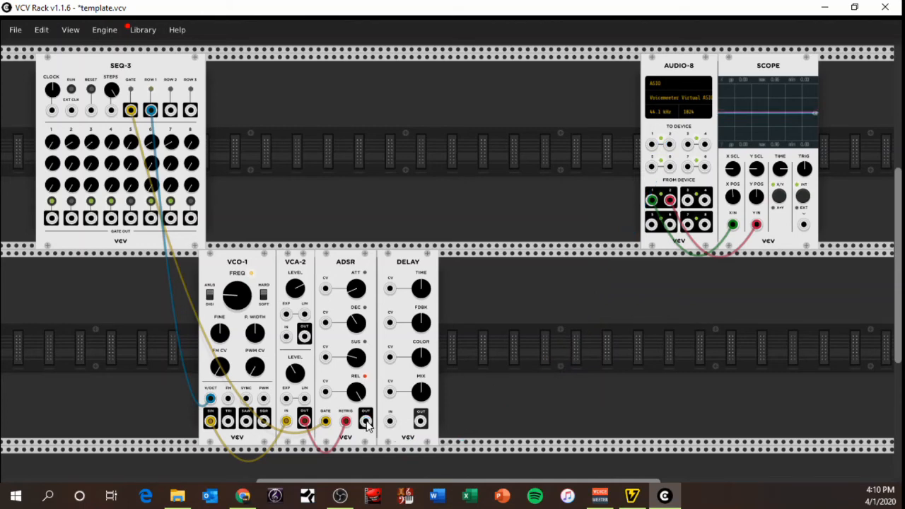
pyautogui.moveTo(366, 422); pyautogui.dragTo(651, 145)
pyautogui.moveTo(421, 422); pyautogui.dragTo(670, 144)
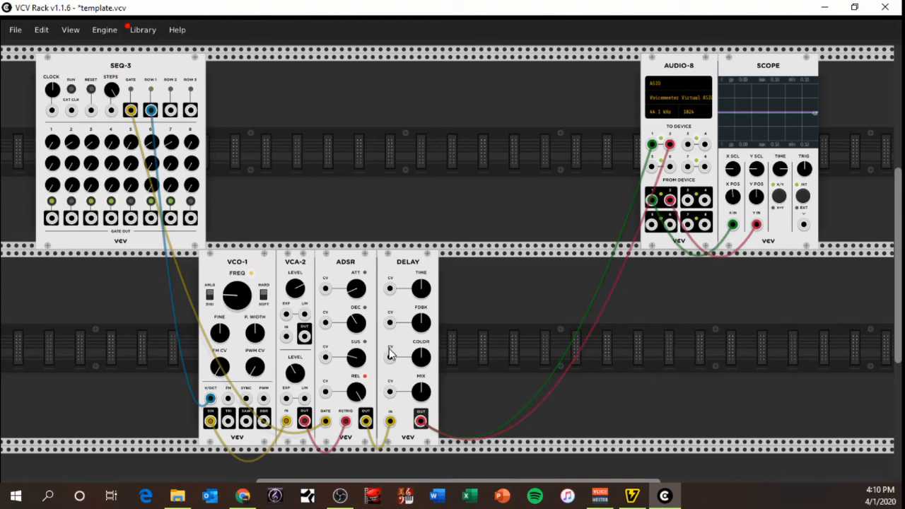
# Run the SEQ-3 to audition the delay, turn the DELAY's COLOR far below centre, and stop the sequence
pyautogui.click(71, 90)
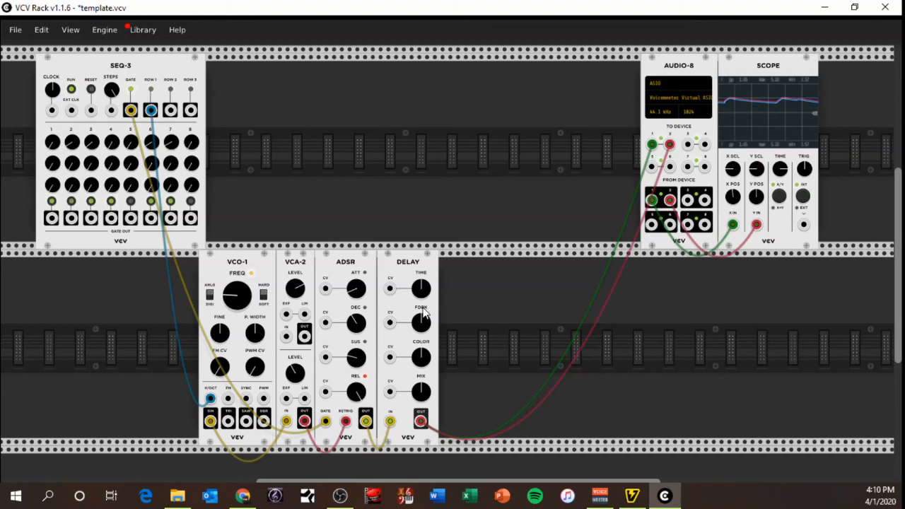
pyautogui.click(72, 90)
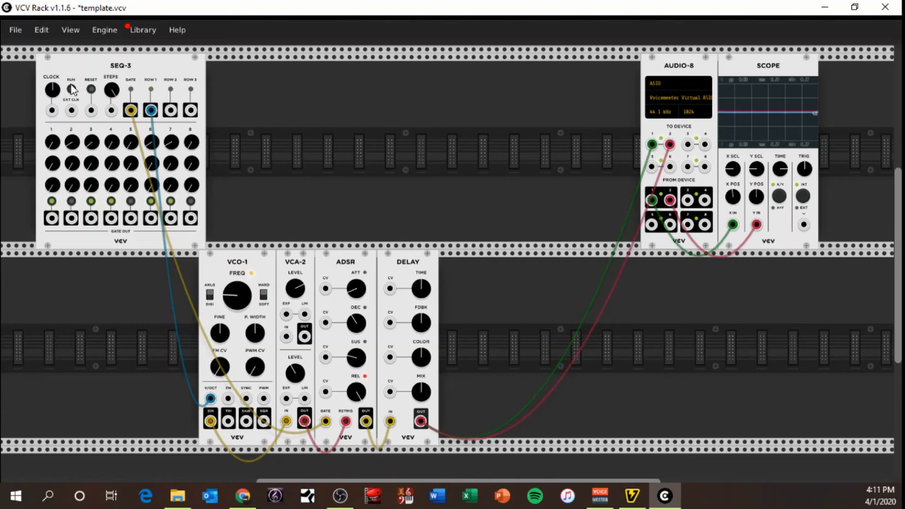
pyautogui.click(71, 89)
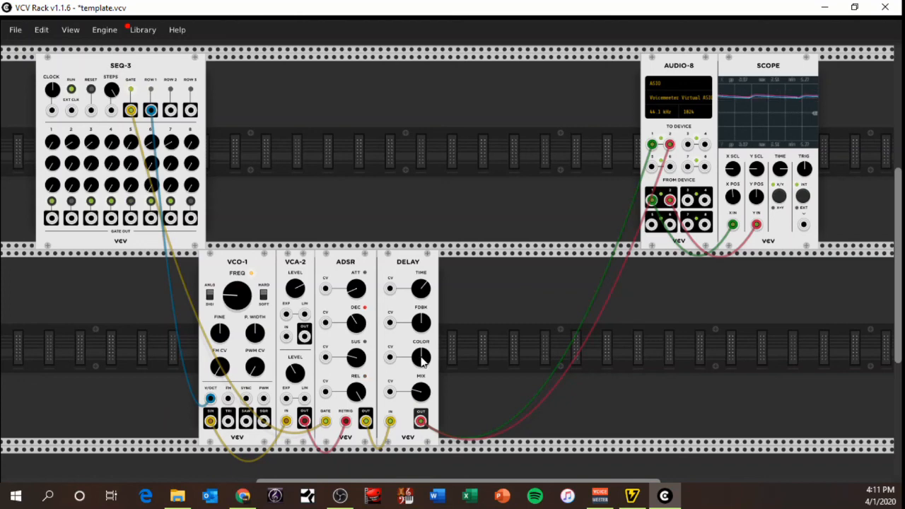
pyautogui.moveTo(424, 355); pyautogui.dragTo(424, 481)
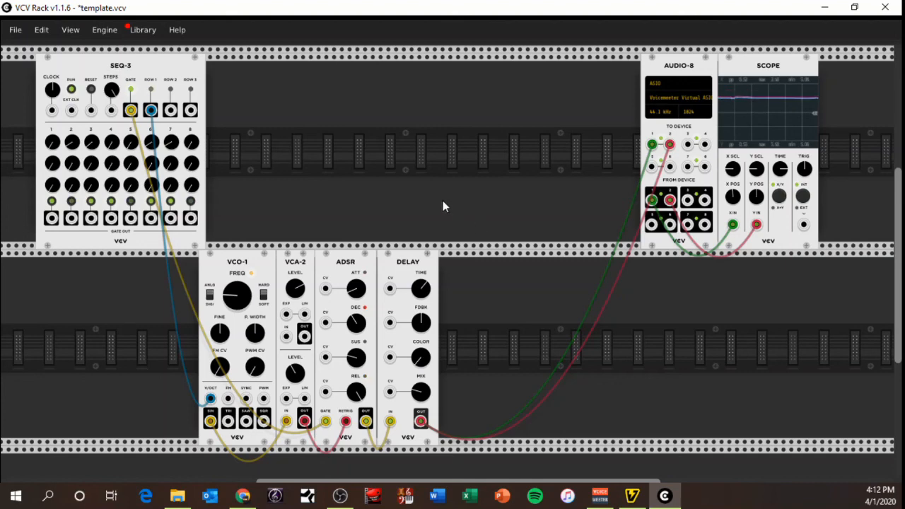
pyautogui.click(72, 89)
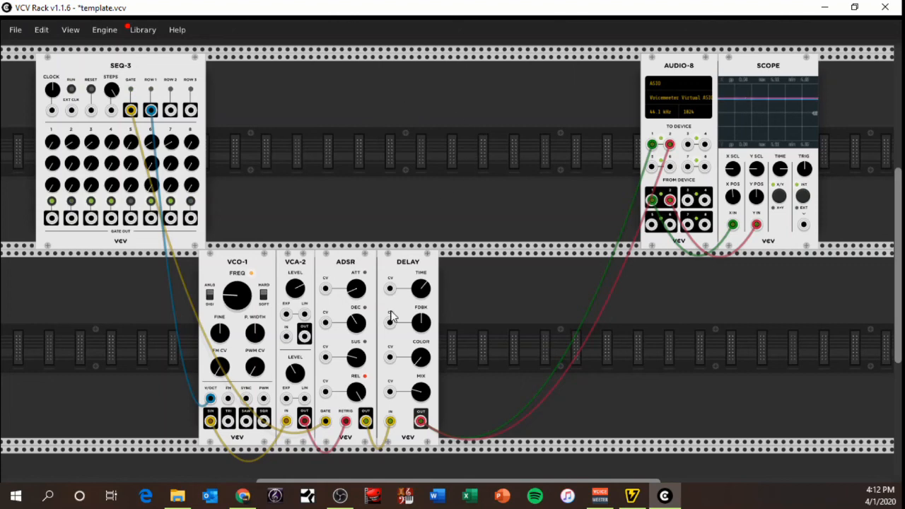
# Browse the module library by brand, including Audible Instruments, Autodafe - DrumKit, Count Modula and Impromptu, and look through the unfiltered list
pyautogui.rightClick(451, 198)
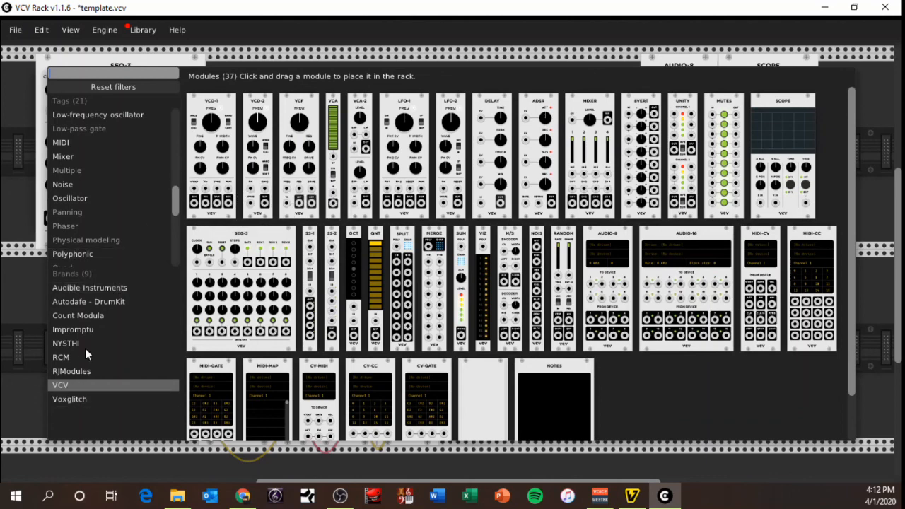
pyautogui.click(94, 294)
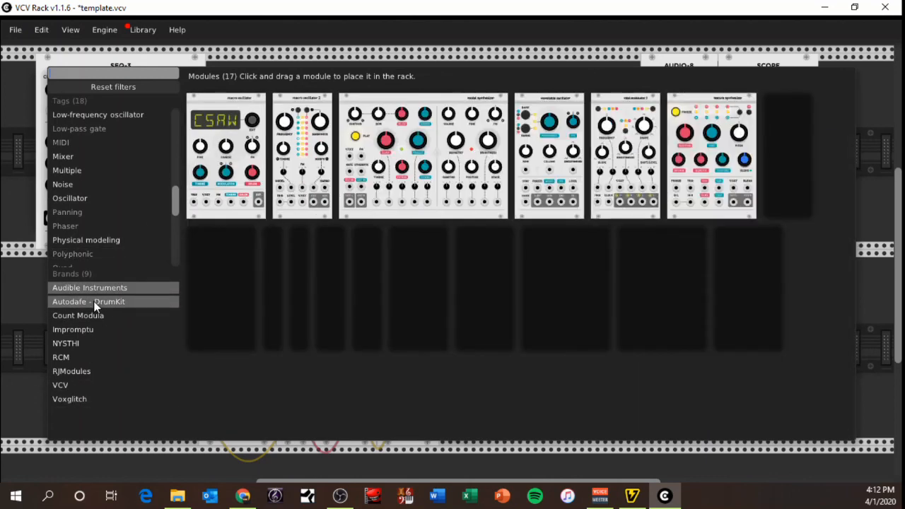
pyautogui.click(96, 303)
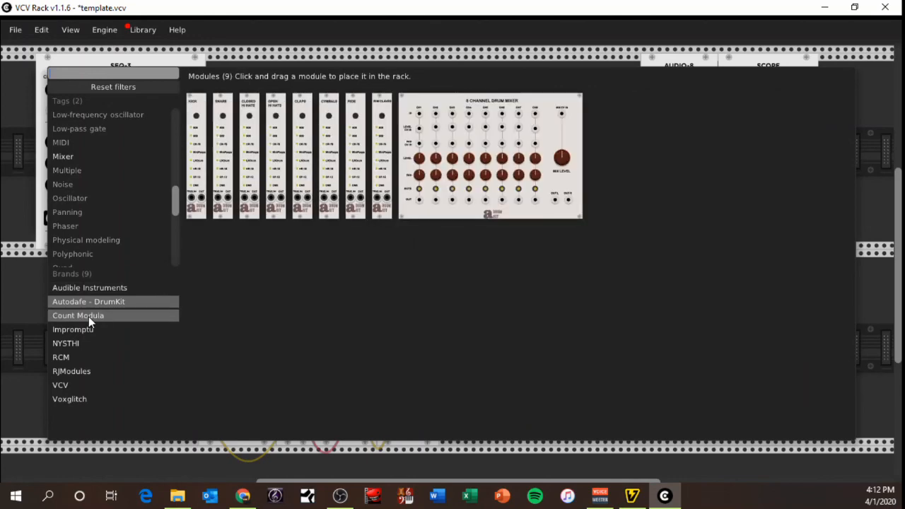
pyautogui.click(87, 316)
pyautogui.click(84, 330)
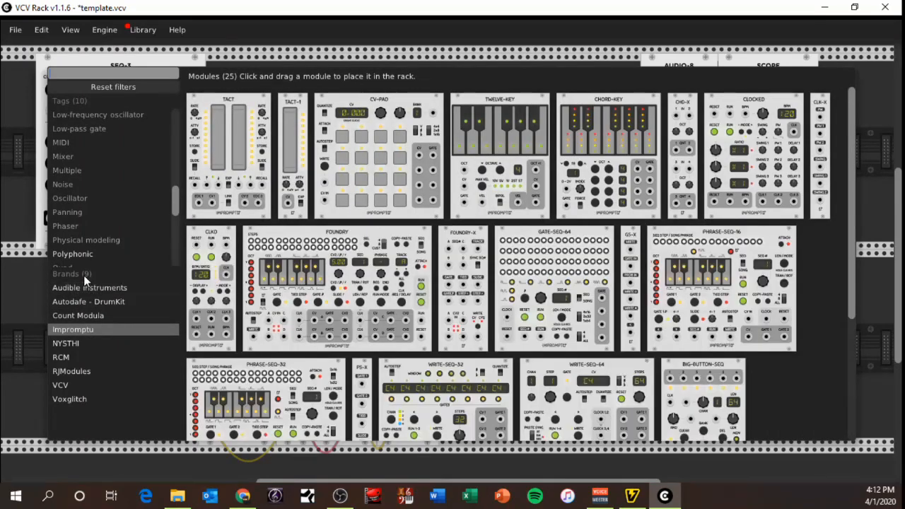
pyautogui.click(98, 86)
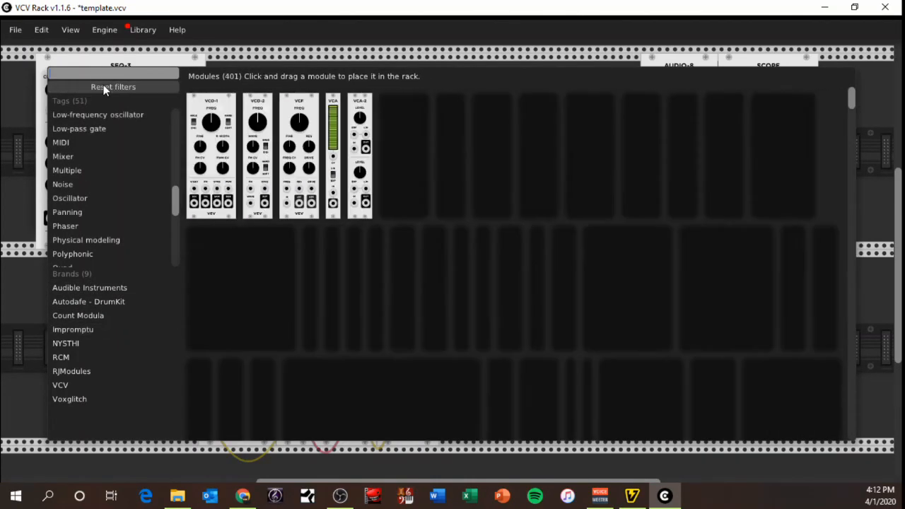
pyautogui.scroll(-10, 514, 263)
pyautogui.scroll(-15, 514, 263)
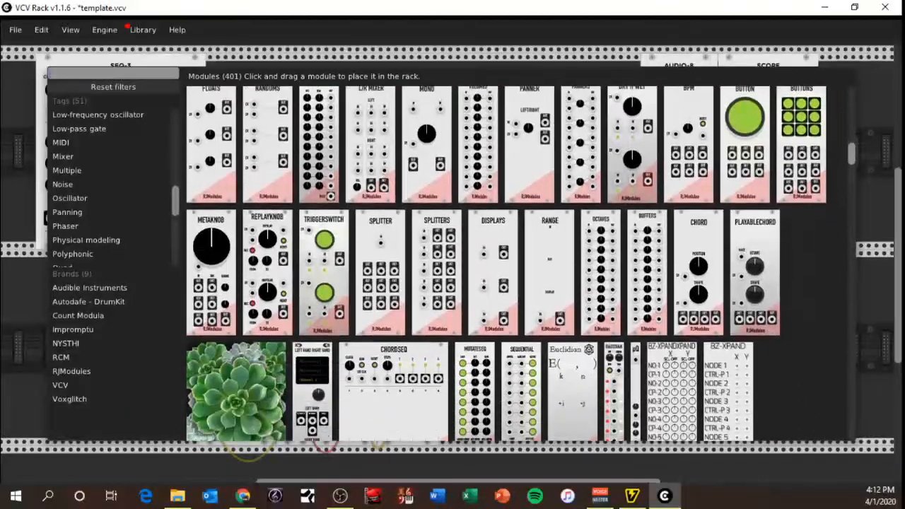
pyautogui.scroll(-1, 506, 263)
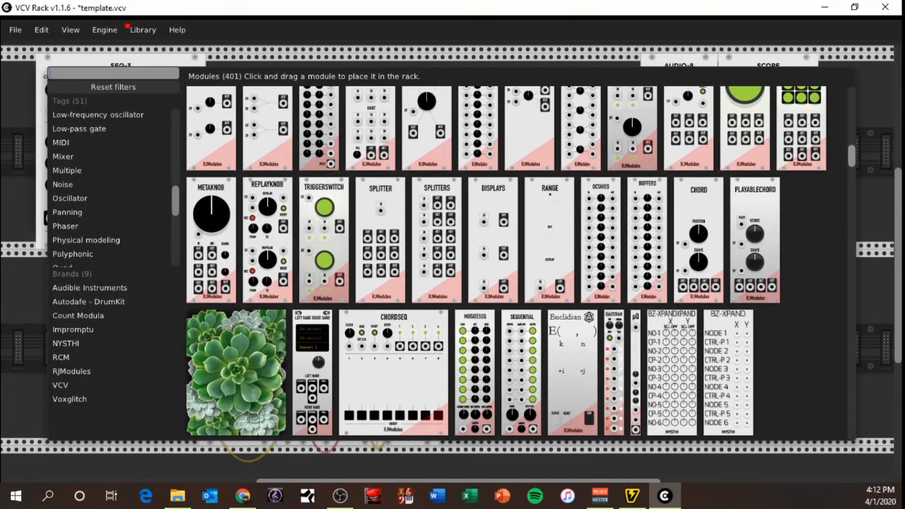